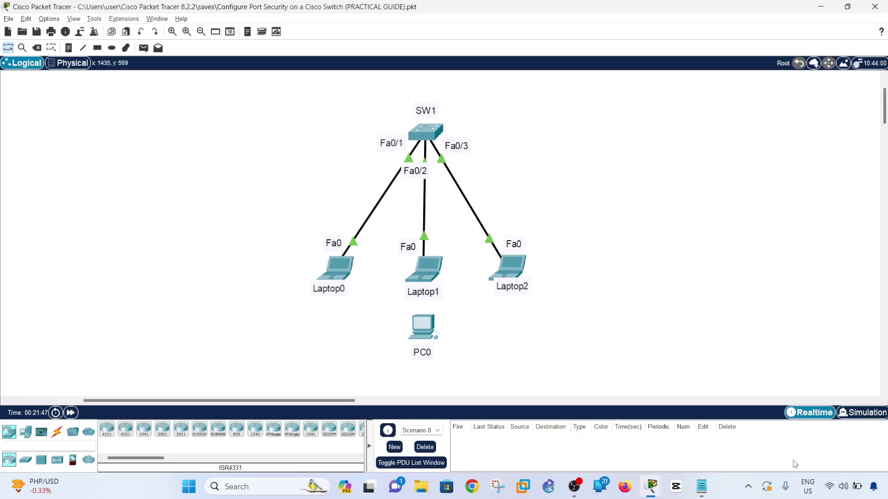
Step: Switch to the port security notes in Notepad and read the definition and the types of secure MAC addresses
click(702, 486)
click(424, 279)
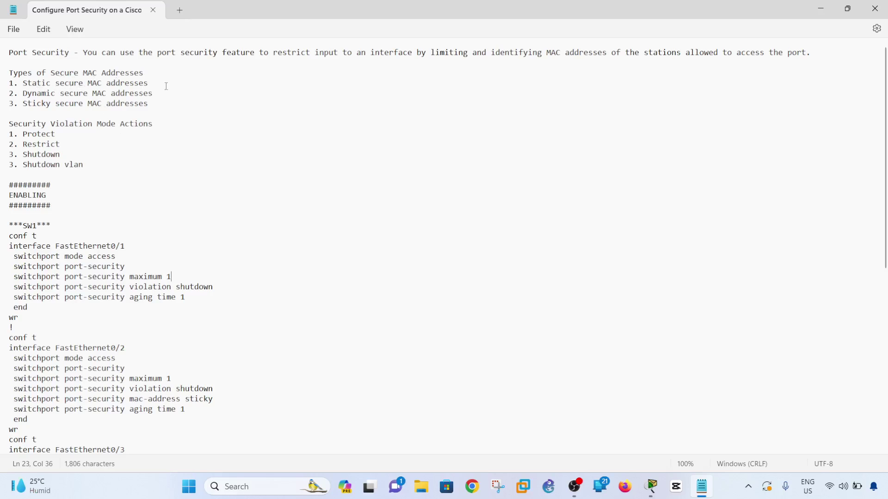
drag(162, 84, 23, 85)
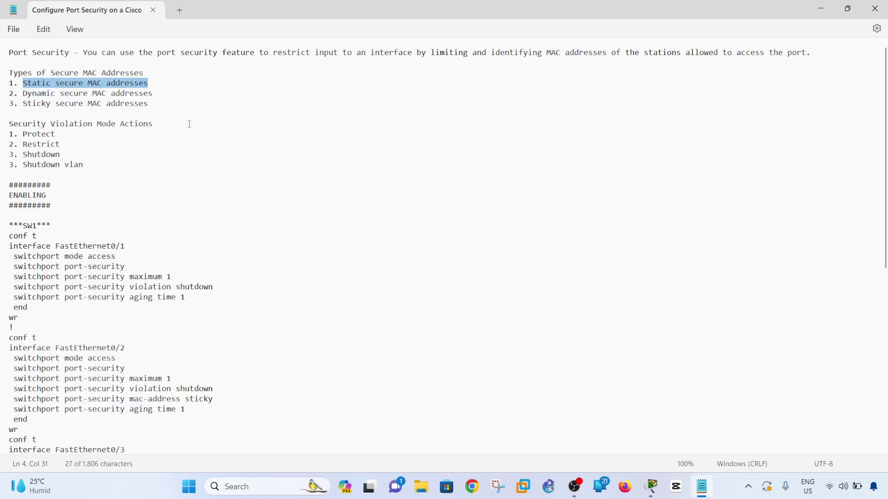
click(130, 103)
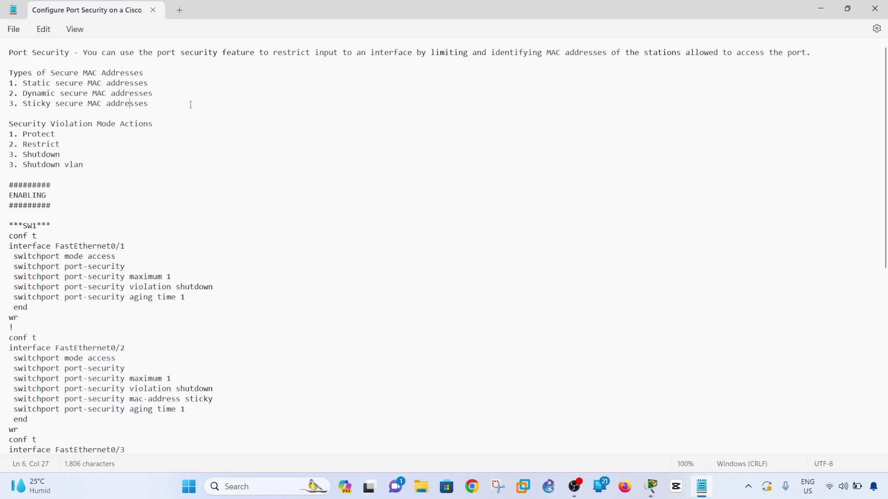
drag(37, 104, 55, 105)
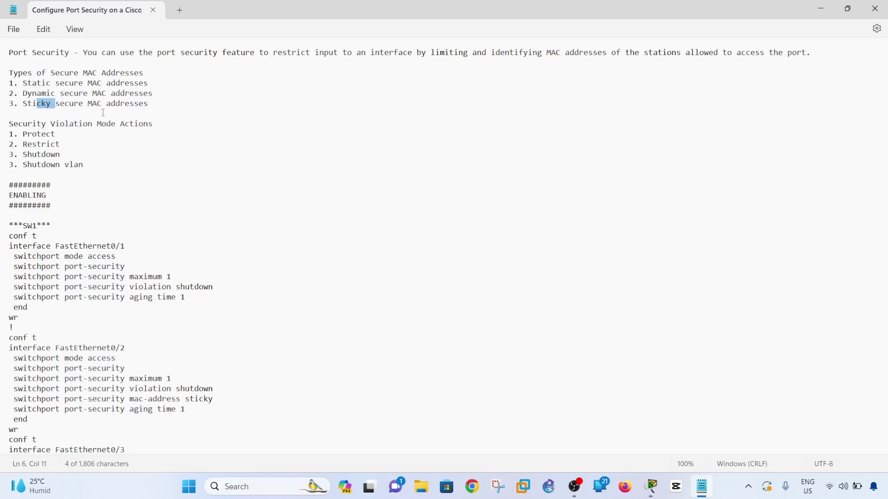
click(150, 107)
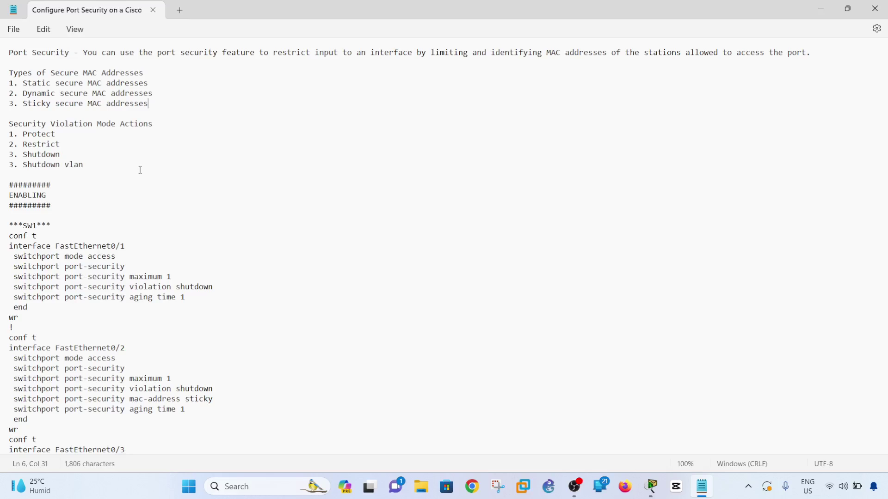
key(Down)
key(Down)
key(Down)
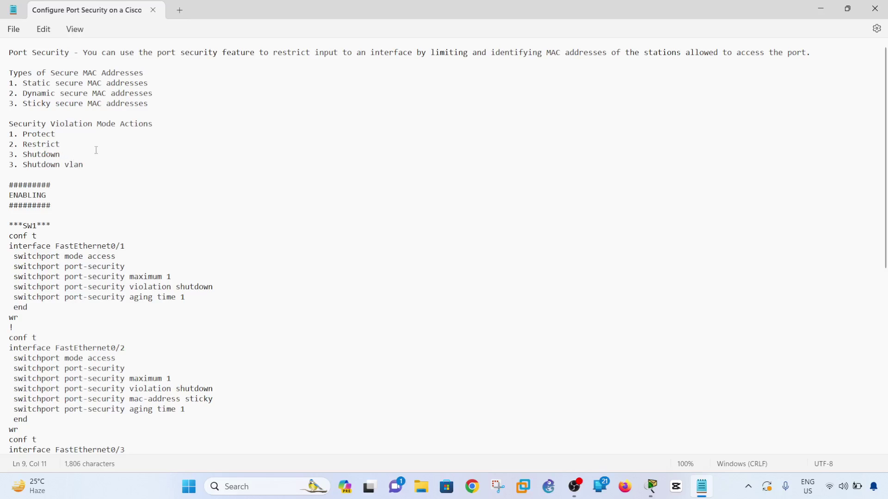
Step: Renumber the "Shutdown vlan" entry in the violation mode list of the notes as item 4
click(14, 166)
key(BackSpace)
text(4)
click(106, 184)
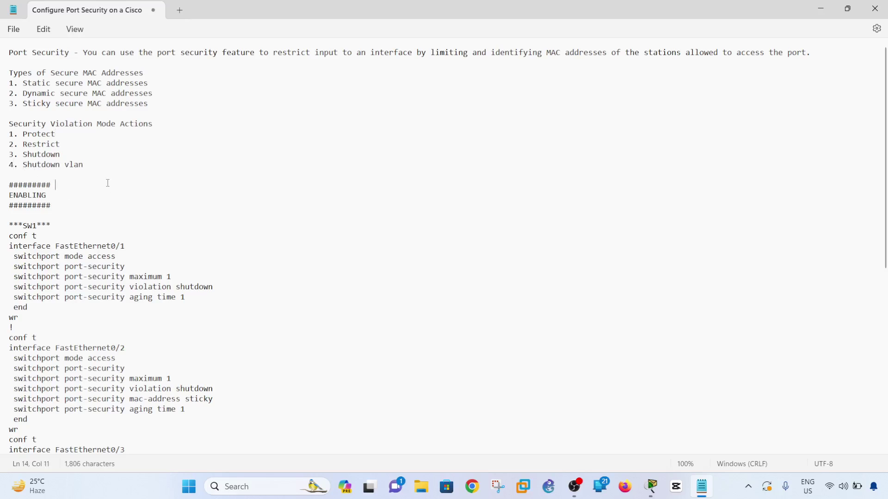
Step: Read the security violation mode actions and the SW1 enabling commands for the three FastEthernet interfaces in the notes
click(130, 165)
key(Up)
key(Up)
key(Up)
key(Left)
key(Left)
key(Left)
key(Left)
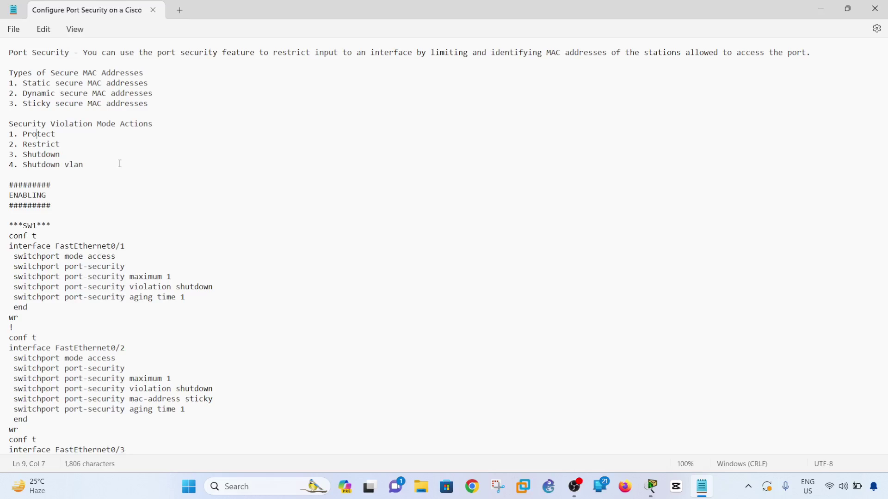
click(47, 145)
click(111, 184)
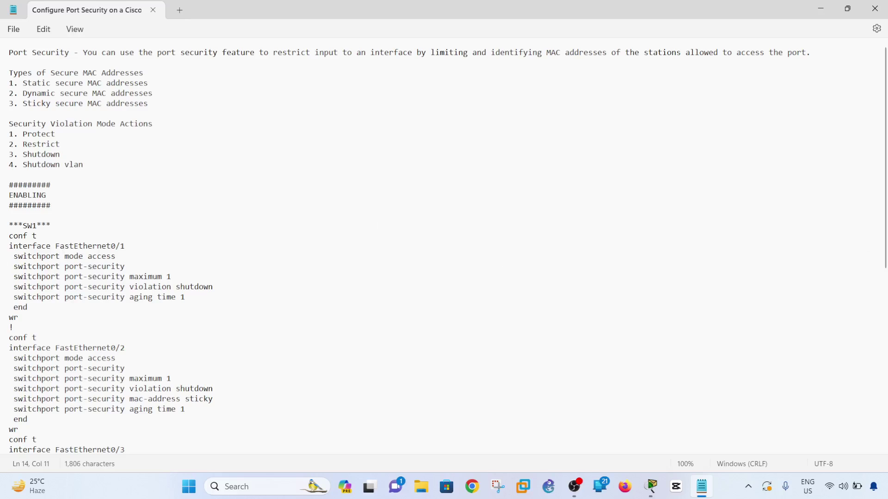
scroll(91, 273, down, 2)
scroll(703, 237, down, 1)
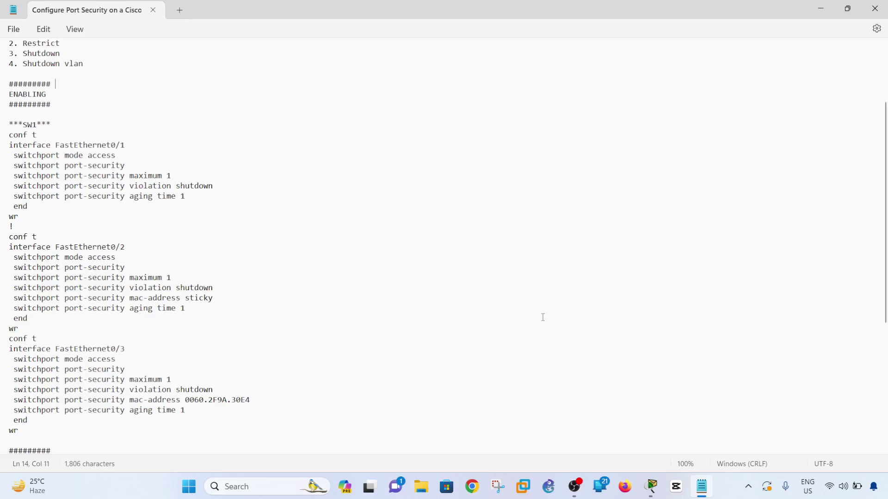
Step: Switch to the SW1 command line in Cisco Packet Tracer and enter privileged EXEC mode with "en"
mouse_move(652, 487)
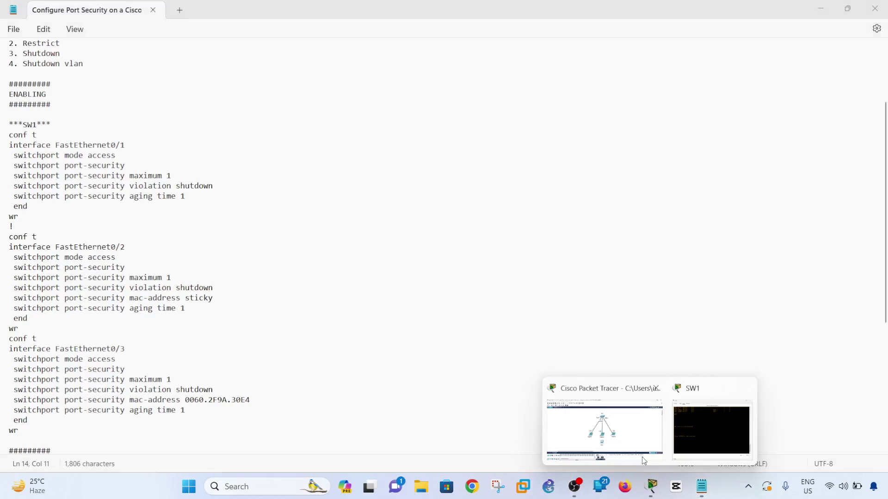
click(601, 428)
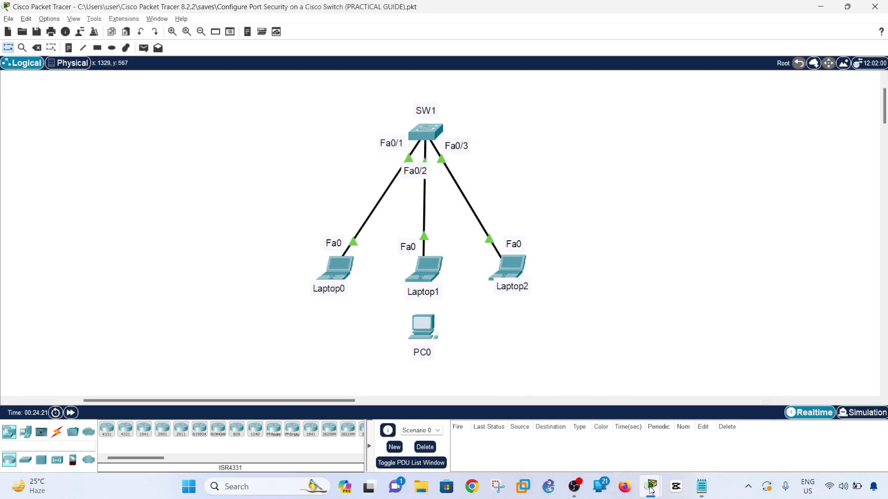
click(689, 443)
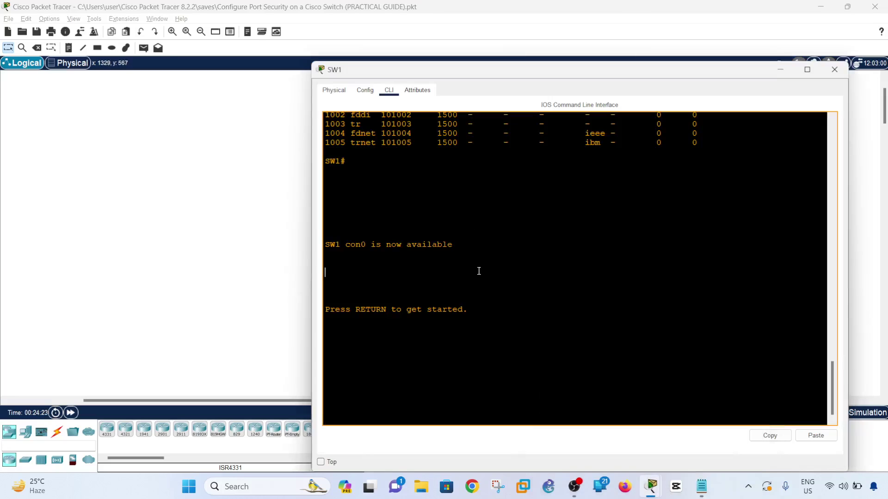
key(Return)
key(Return)
key(Return)
text(en)
key(Return)
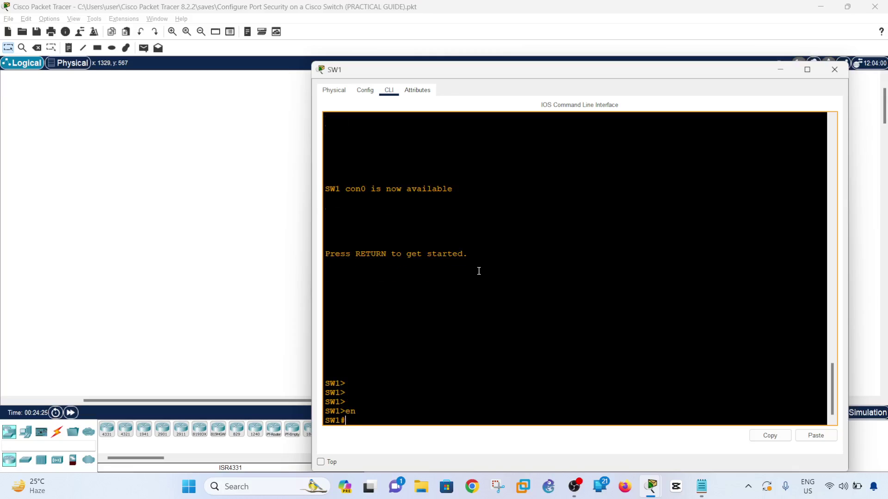
Step: Copy "conf t" and "interface FastEthernet0/1" from the Notepad notes and run them in the SW1 command line
click(702, 487)
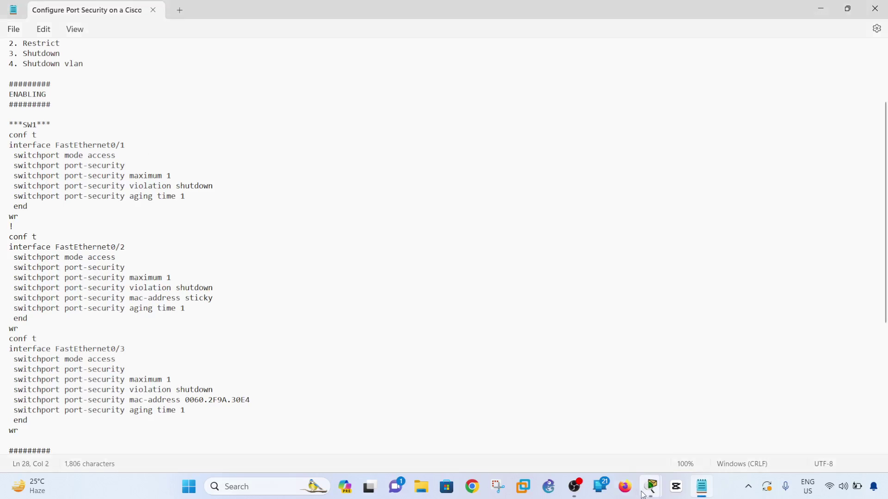
mouse_move(652, 487)
click(587, 436)
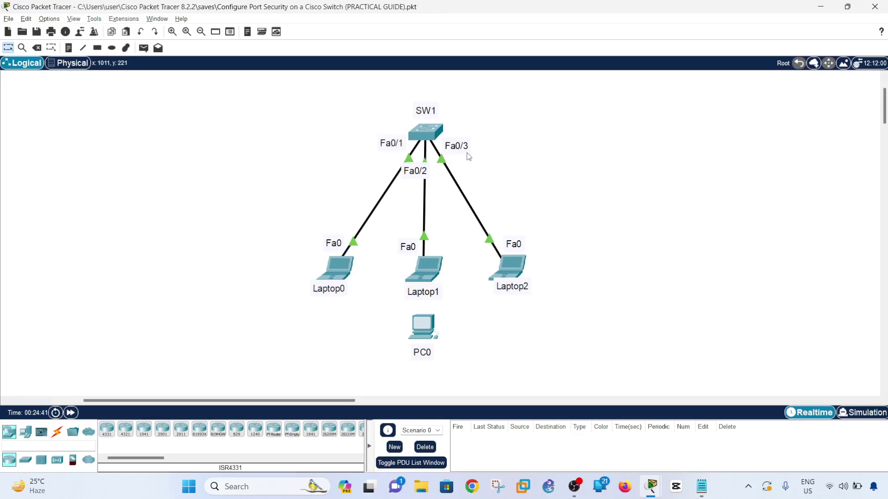
key(alt+Tab)
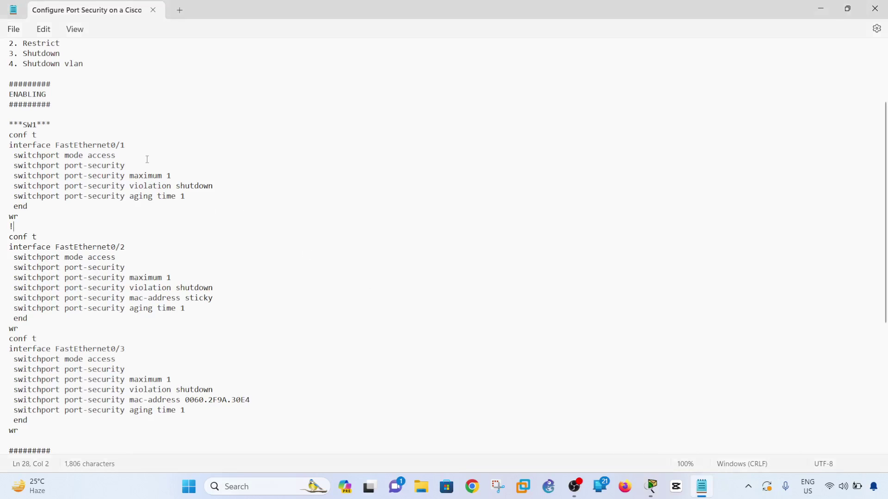
drag(134, 146, 2, 135)
key(ctrl+c)
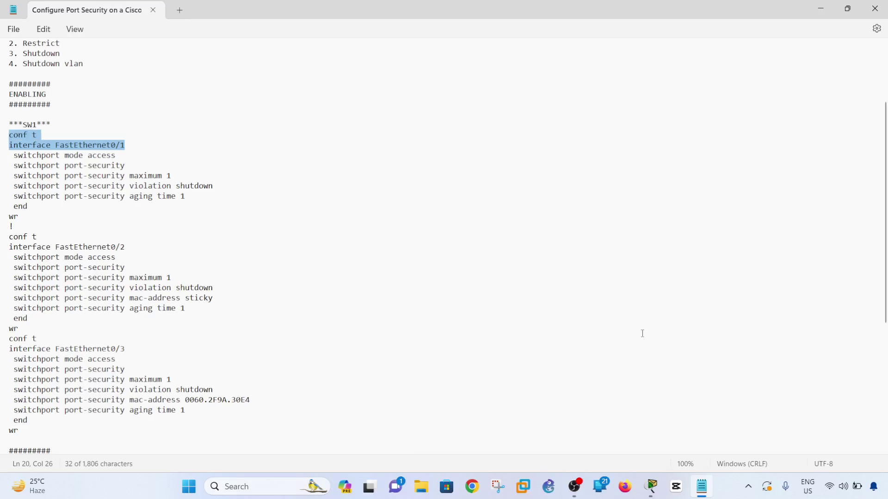
click(651, 487)
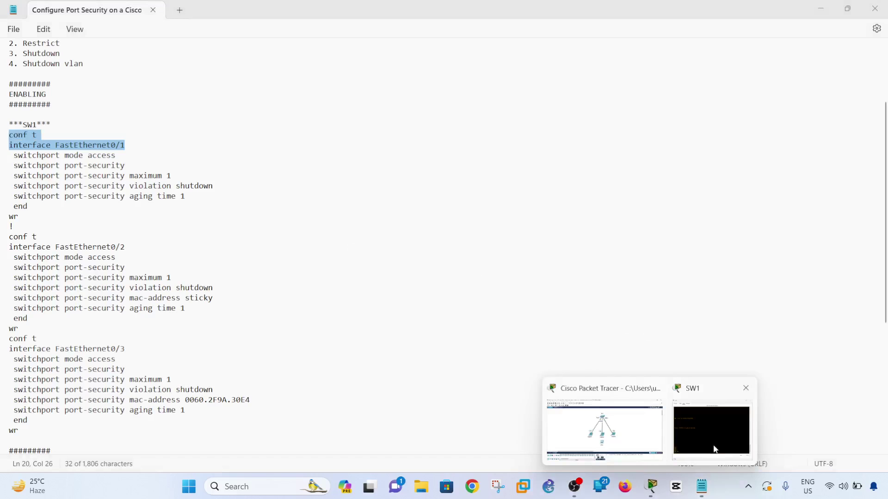
click(715, 449)
right_click(502, 283)
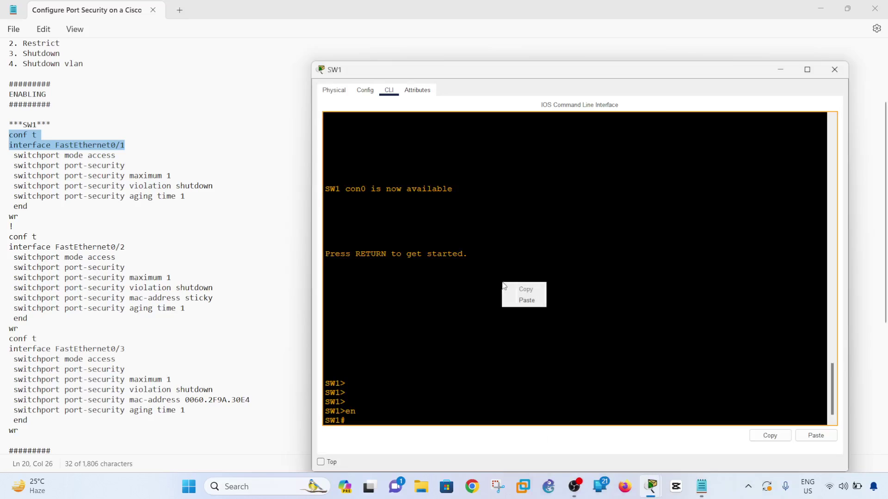
click(524, 300)
key(Return)
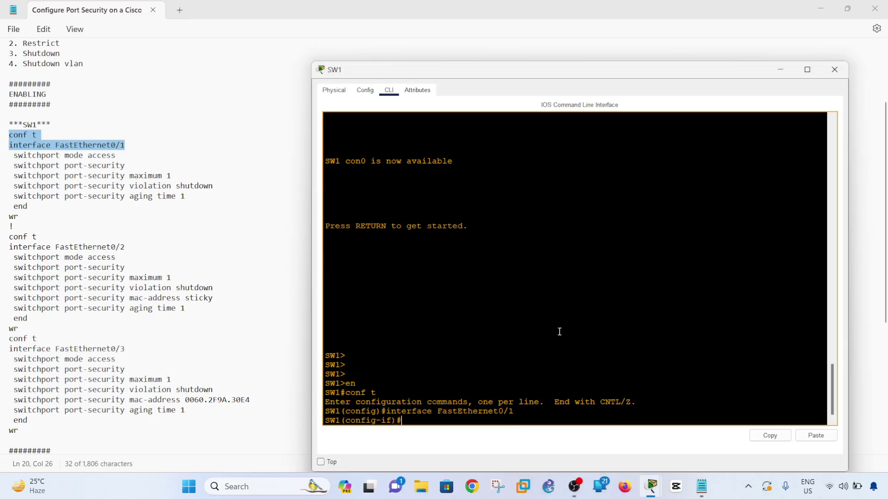
Step: Set interface FastEthernet0/1 to access mode with "switchport mode access"
key(BackSpace)
text(swi)
key(Tab)
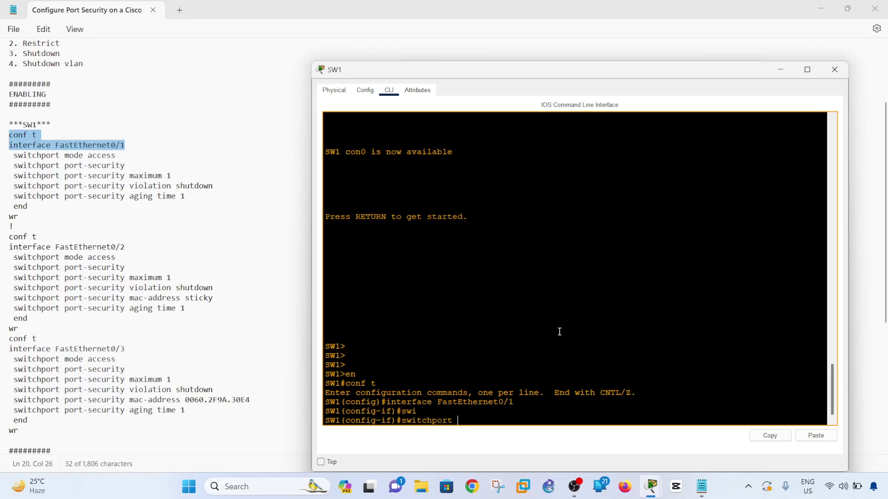
text(mode)
key(Tab)
text(a)
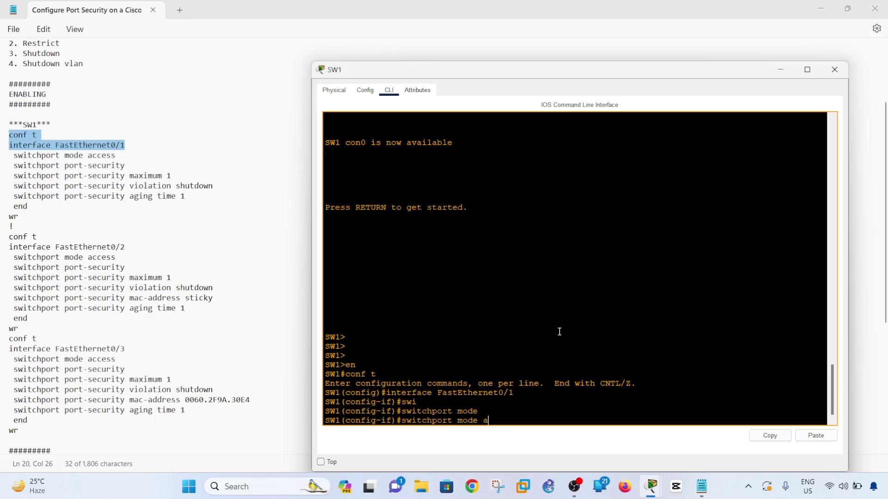
text(cces)
key(Tab)
key(Return)
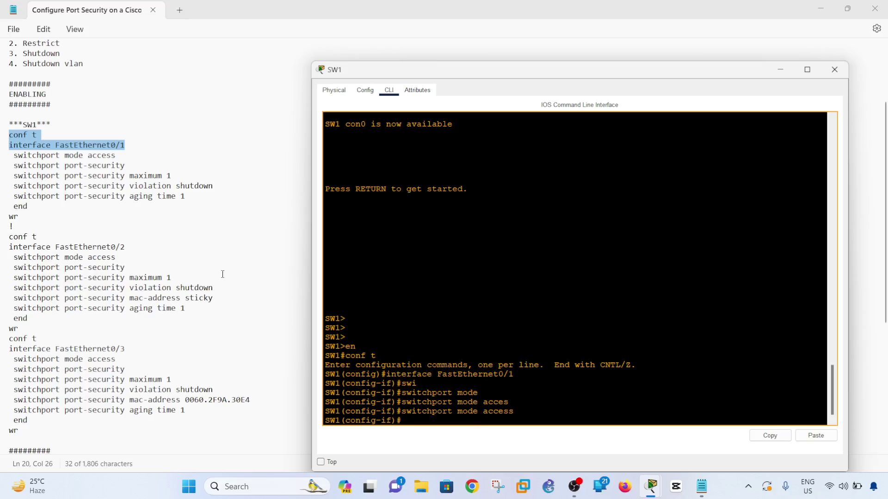
Step: Enable port security on FastEthernet0/1 by copying "switchport port-security" from the notes and running it on SW1
click(170, 247)
drag(132, 167, 13, 166)
key(ctrl+c)
key(alt+Tab)
right_click(547, 293)
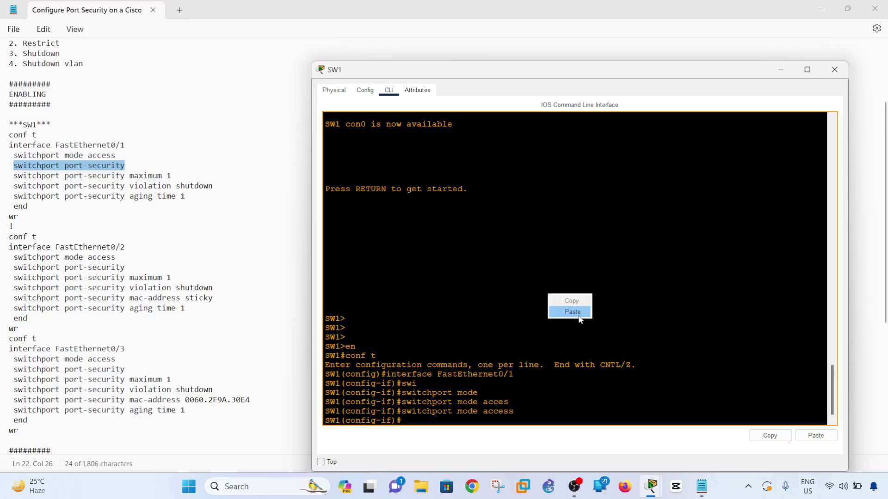
click(569, 311)
key(Return)
Step: Limit FastEthernet0/1 to one secure MAC address by running "switchport port-security maximum 1" from the notes
click(98, 327)
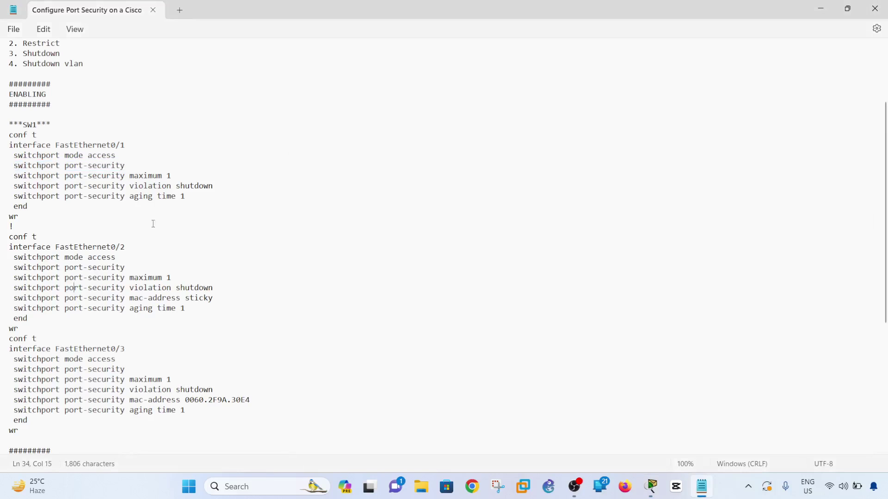
drag(172, 176, 13, 181)
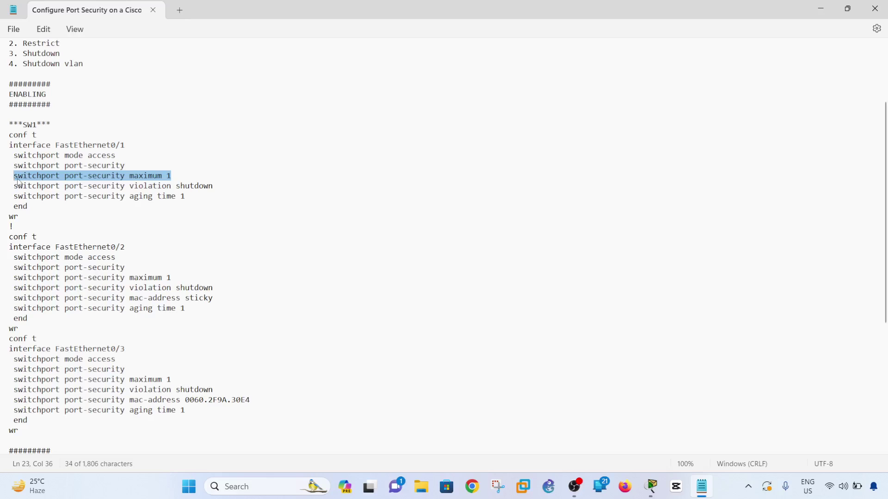
key(ctrl+c)
key(alt+Tab)
right_click(465, 335)
click(489, 352)
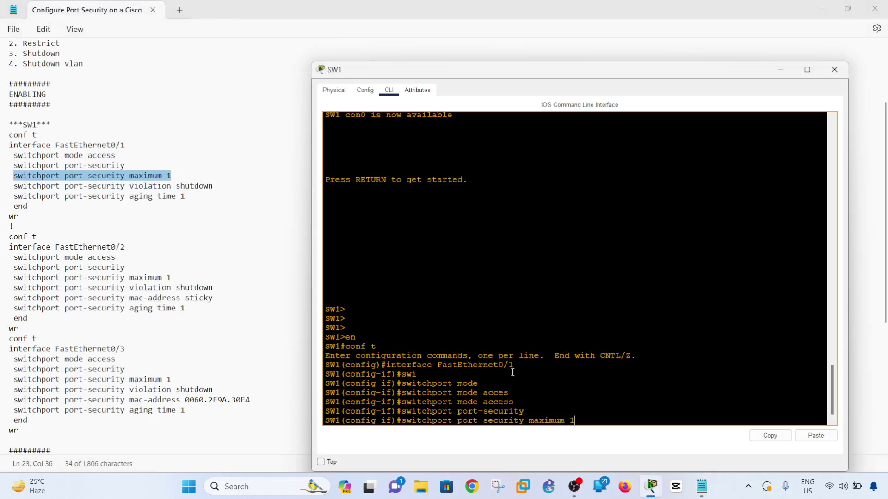
key(Return)
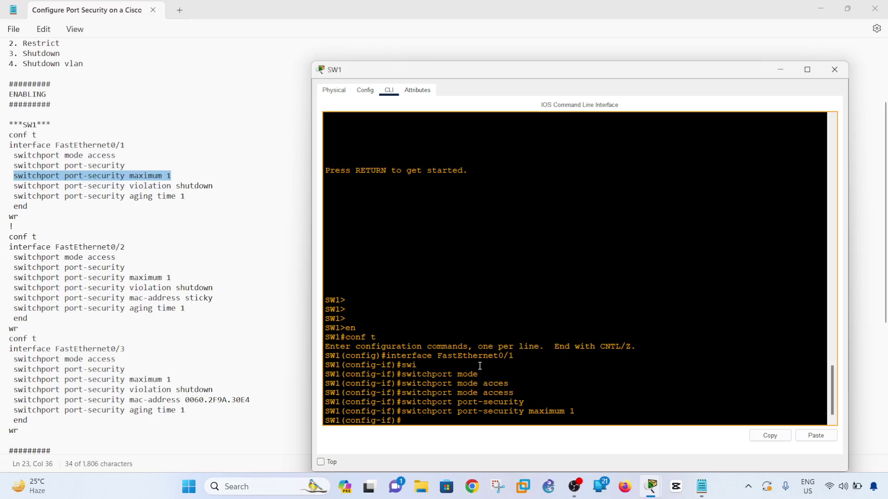
Step: Set the FastEthernet0/1 violation action to shutdown by running "switchport port-security violation shutdown" from the notes
click(185, 246)
drag(229, 184, 13, 190)
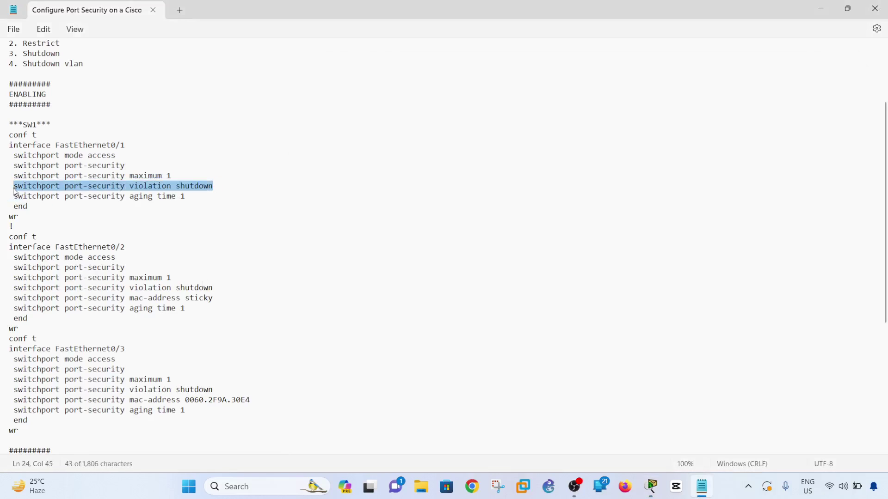
key(alt+Tab)
click(583, 379)
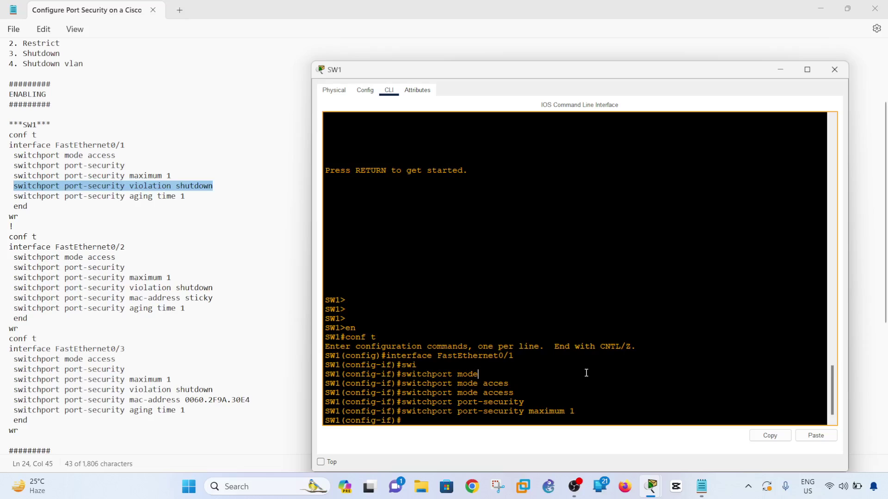
right_click(514, 358)
click(537, 376)
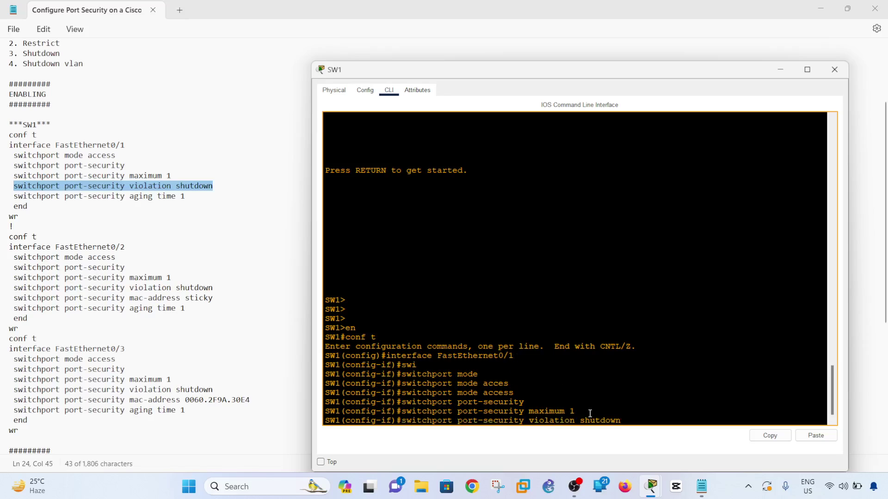
key(Return)
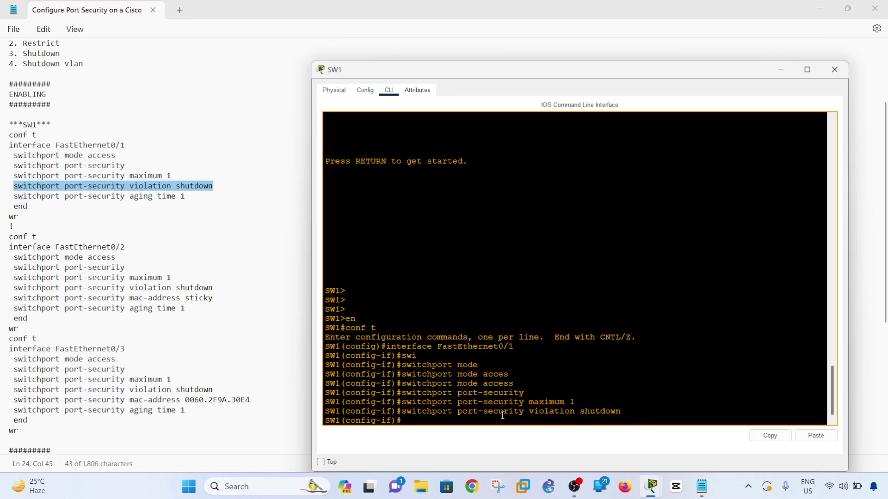
Step: List the available violation modes with "switchport port-security violation ?" on SW1
key(Up)
key(BackSpace)
key(BackSpace)
key(BackSpace)
key(BackSpace)
key(BackSpace)
key(BackSpace)
key(BackSpace)
key(BackSpace)
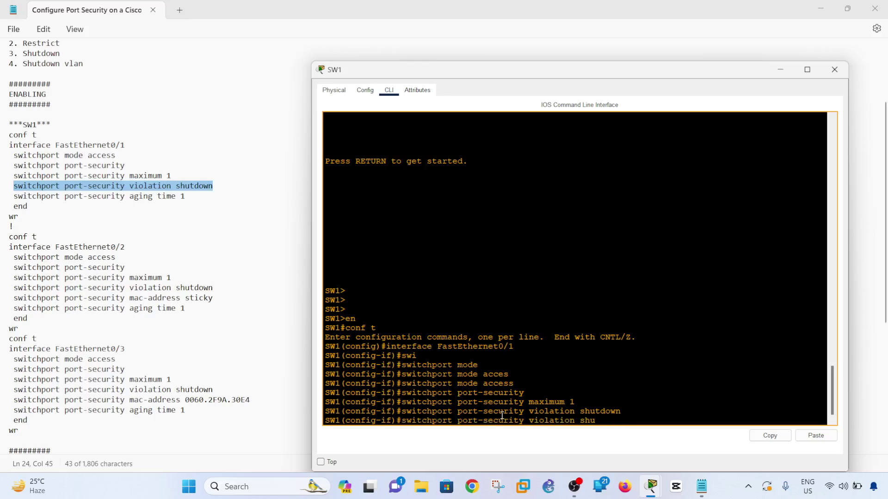
text(?)
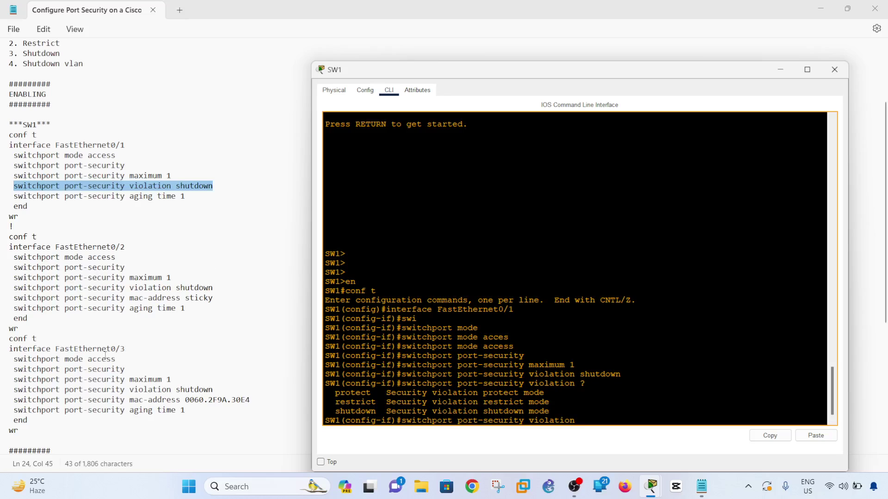
Step: Compare the "Shutdown vlan" violation mode in the notes with the shutdown mode listed on SW1
click(110, 98)
drag(87, 65, 27, 63)
key(alt+Tab)
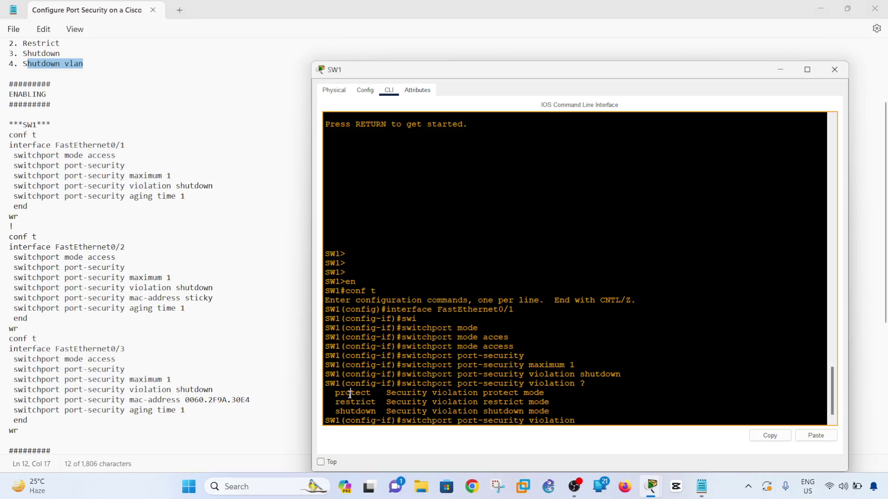
double_click(355, 412)
click(190, 257)
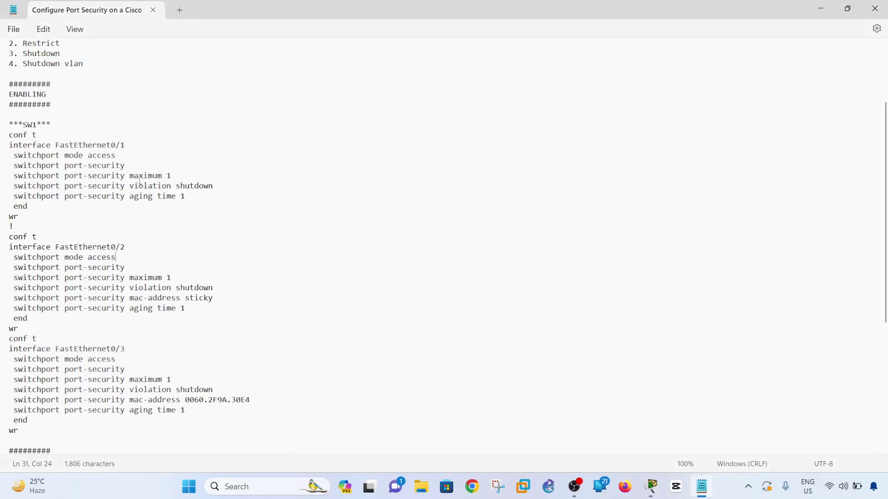
key(alt+Tab)
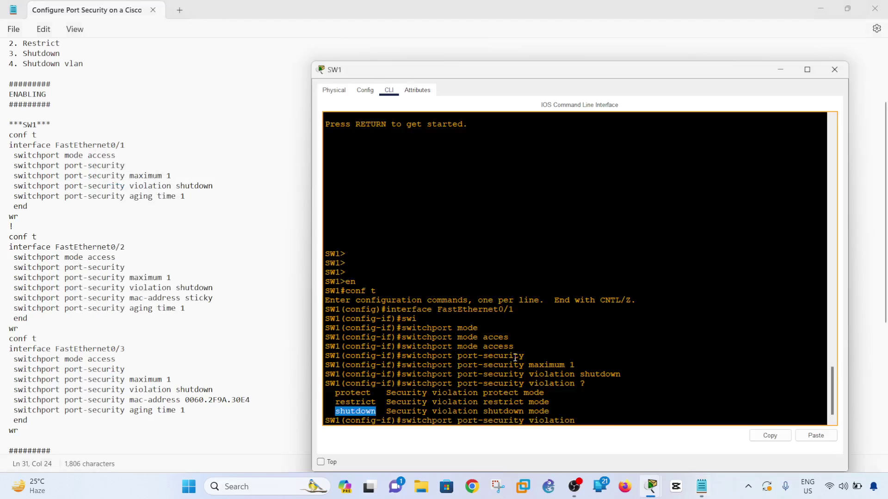
Step: Clear the leftover "switchport port-security violation" text from SW1's interface configuration prompt
click(615, 422)
key(BackSpace)
key(BackSpace)
key(BackSpace)
key(BackSpace)
key(BackSpace)
key(BackSpace)
key(BackSpace)
key(BackSpace)
key(BackSpace)
key(BackSpace)
key(BackSpace)
key(BackSpace)
key(BackSpace)
key(BackSpace)
key(BackSpace)
key(BackSpace)
key(BackSpace)
key(BackSpace)
key(BackSpace)
key(BackSpace)
key(BackSpace)
key(BackSpace)
key(BackSpace)
key(BackSpace)
key(BackSpace)
key(BackSpace)
key(BackSpace)
key(BackSpace)
key(BackSpace)
key(BackSpace)
key(BackSpace)
key(BackSpace)
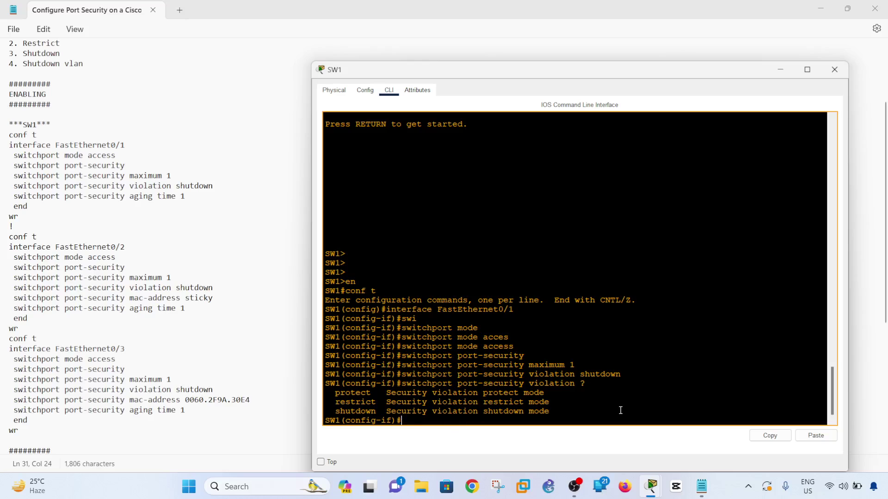
Step: Set the FastEthernet0/1 aging time to 1 by running "switchport port-security aging time 1" from the notes
click(5, 188)
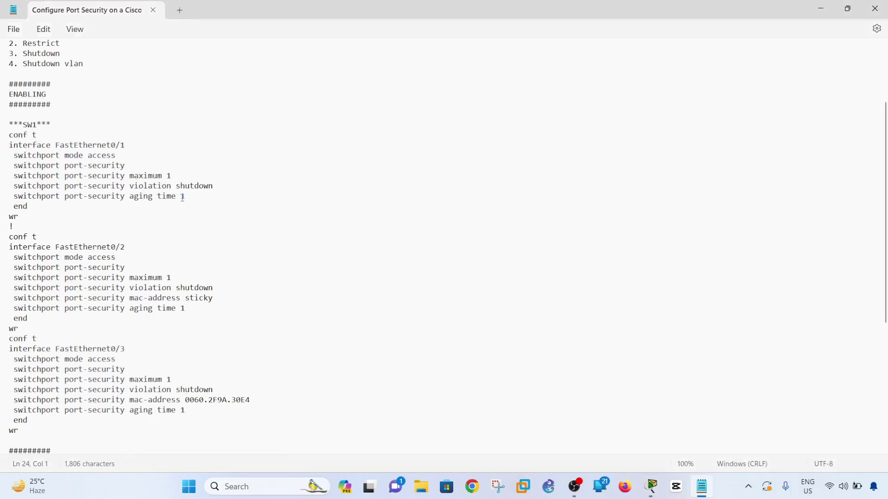
drag(183, 197, 14, 198)
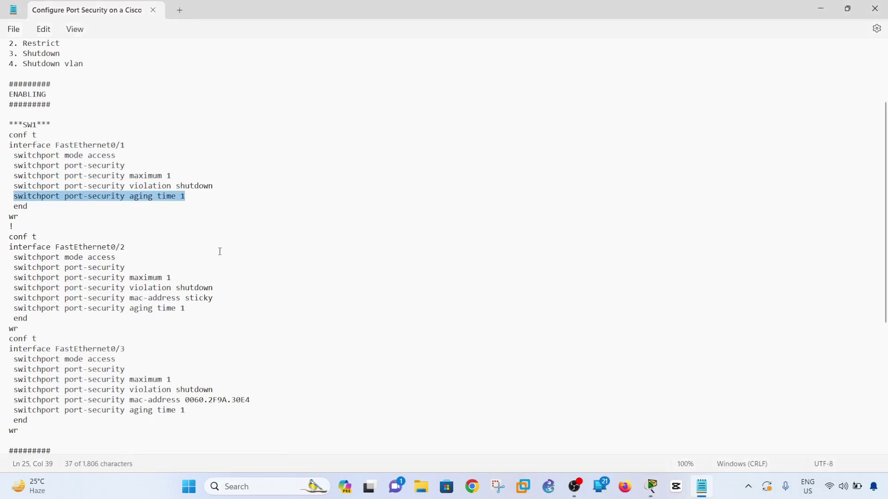
key(ctrl+c)
key(alt+Tab)
right_click(545, 325)
click(566, 344)
key(Return)
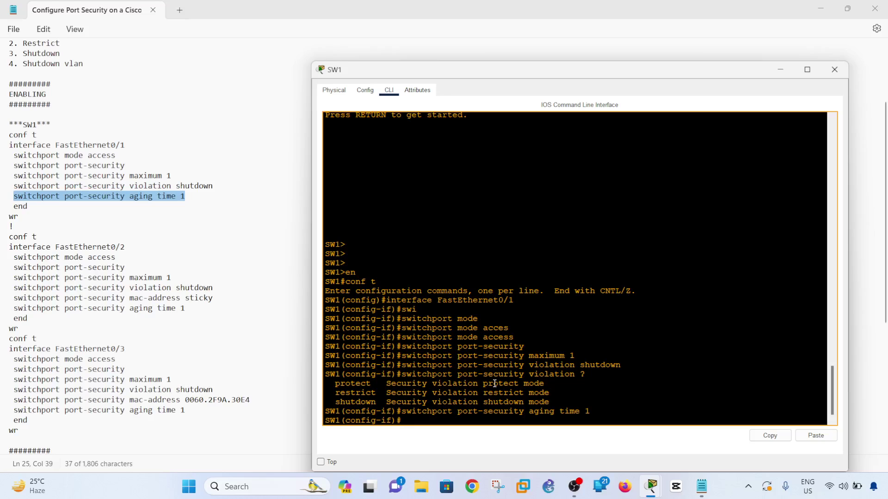
Step: Review the dynamic secure MAC address type and the FastEthernet0/2 "switchport port-security mac-address sticky" command in the notes
click(139, 185)
scroll(145, 192, up, 3)
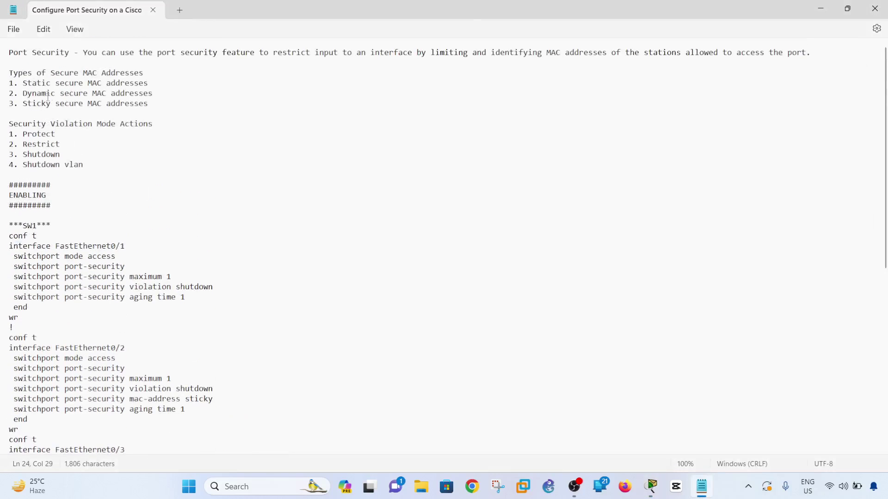
drag(153, 94, 75, 97)
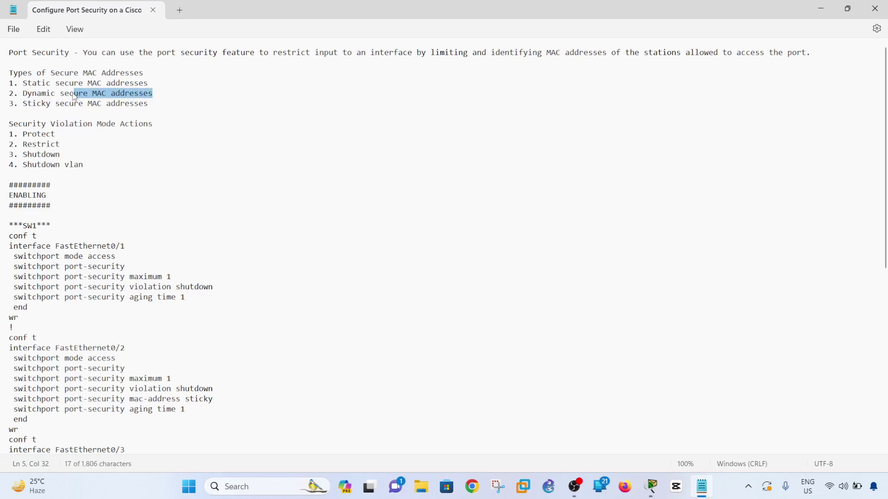
click(336, 125)
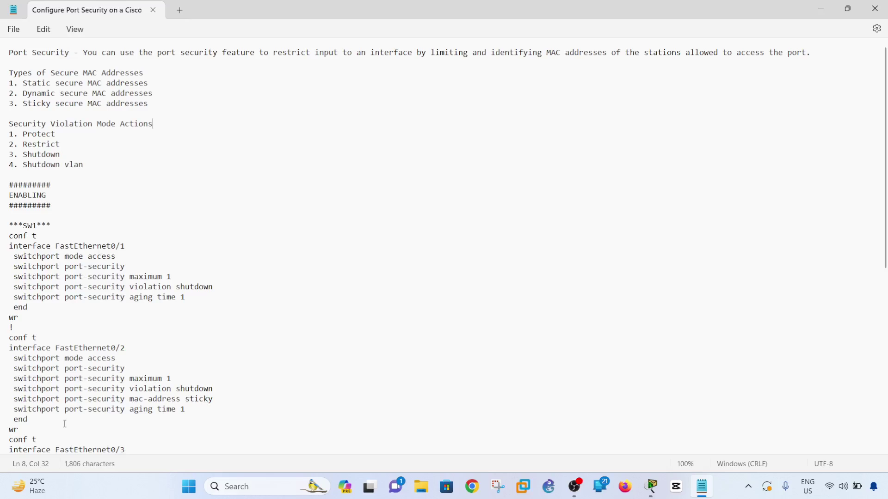
click(39, 429)
drag(27, 430, 3, 341)
click(139, 389)
drag(215, 399, 14, 399)
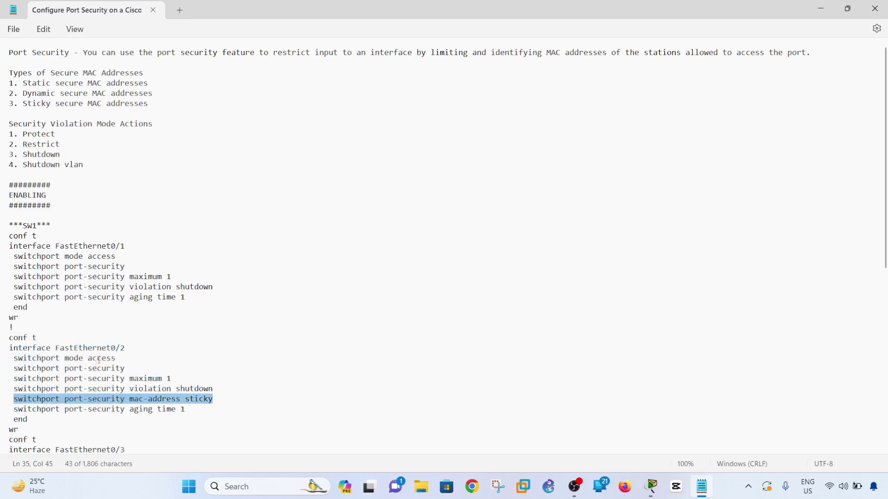
Step: Copy the whole FastEthernet0/2 block, from "conf t" to "wr", from the notes and switch to SW1's command line
click(16, 431)
drag(18, 430, 3, 340)
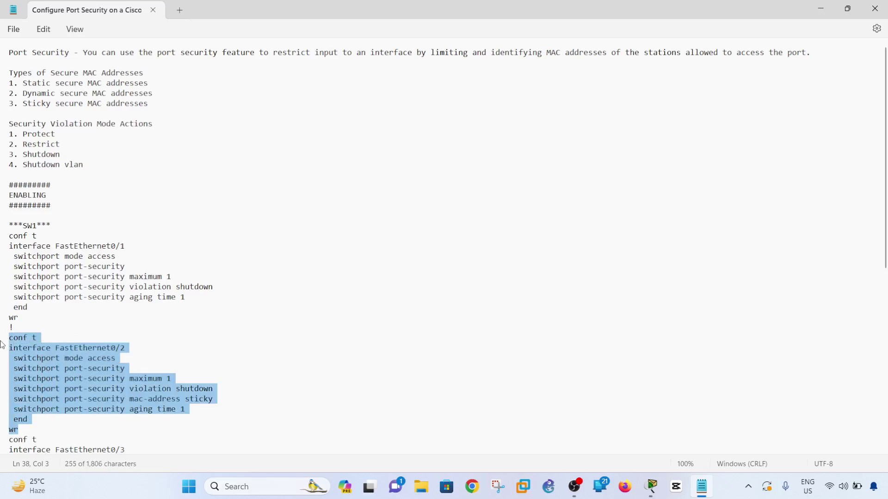
click(652, 486)
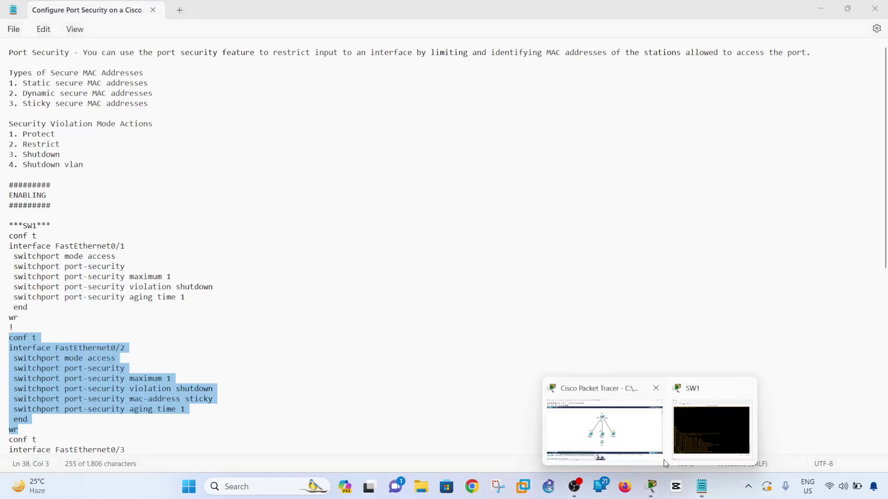
click(698, 416)
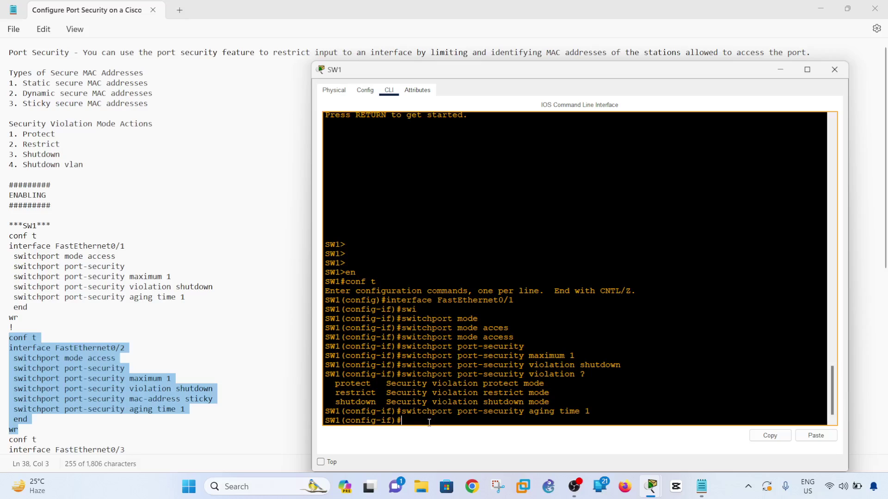
Step: Exit SW1's configuration modes and run the copied FastEthernet0/2 block with sticky MAC learning, maximum 1, violation shutdown and aging time 1
text(exit)
key(Return)
text(exit)
key(Return)
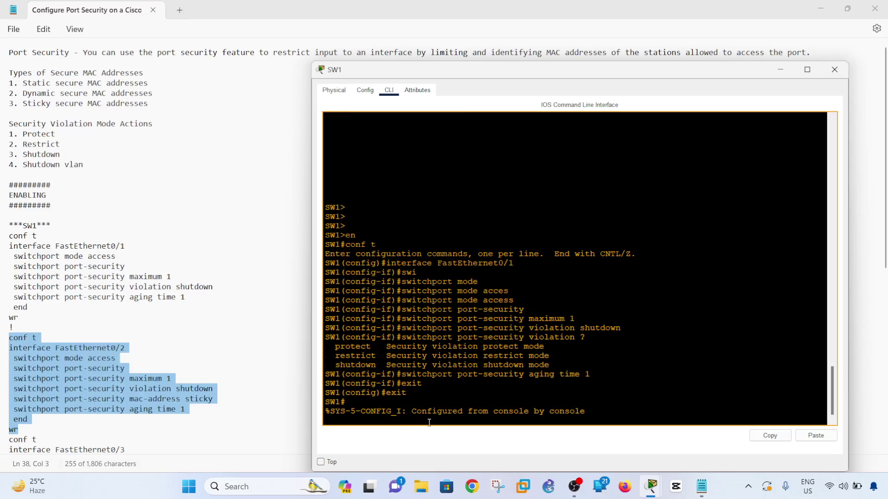
key(Return)
key(Return)
right_click(451, 344)
click(462, 363)
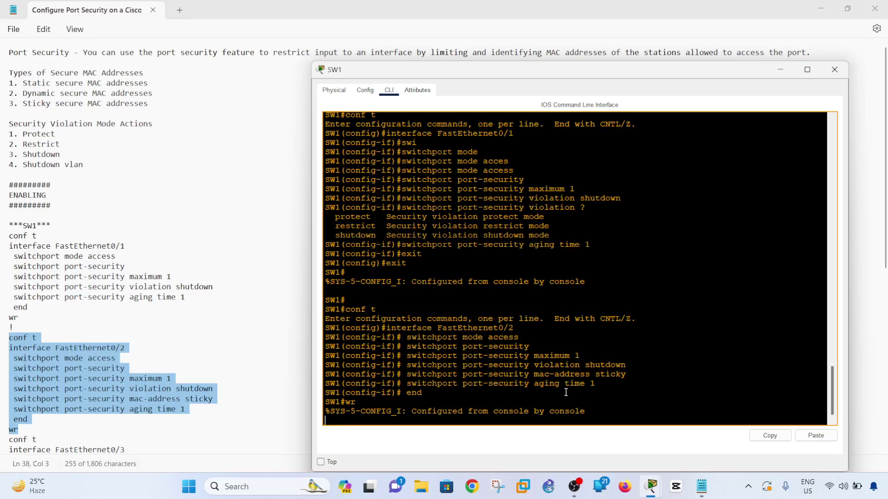
Step: Run the FastEthernet0/3 block from the notes on SW1, with static MAC address 0060.2F9A.30E4, maximum 1, violation shutdown and aging time 1
click(223, 369)
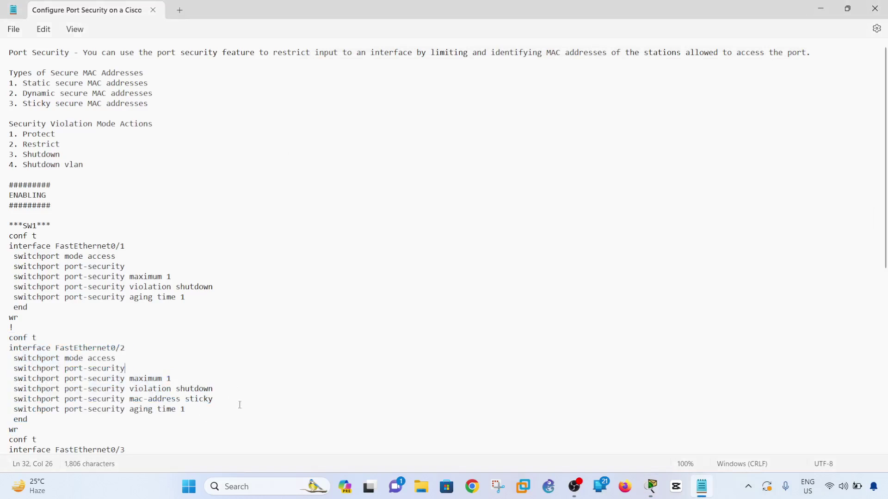
scroll(885, 262, down, 4)
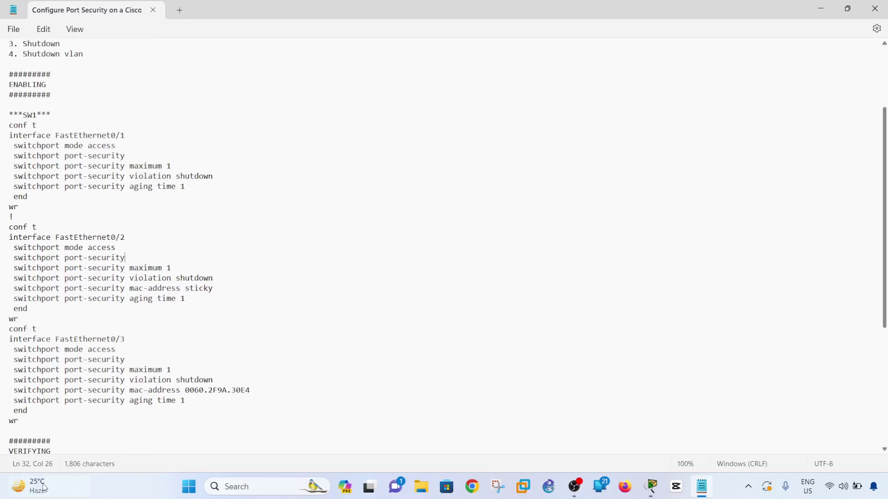
drag(27, 423, 6, 328)
click(206, 411)
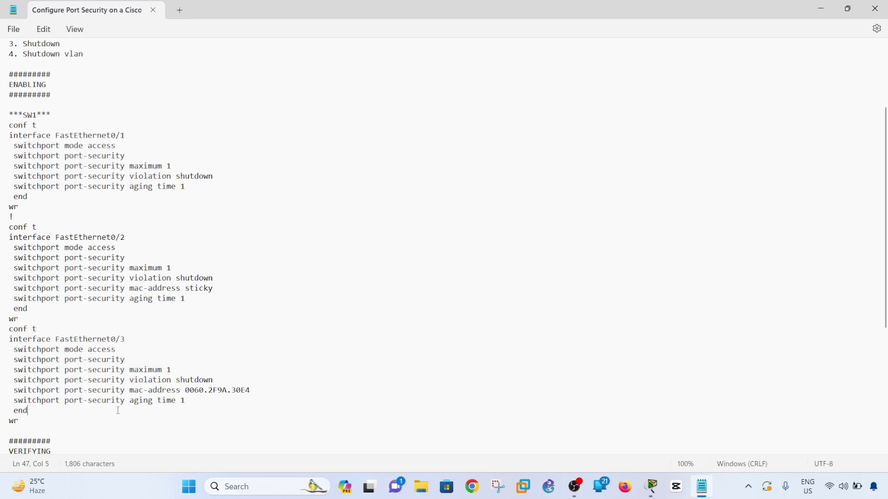
scroll(886, 177, up, 4)
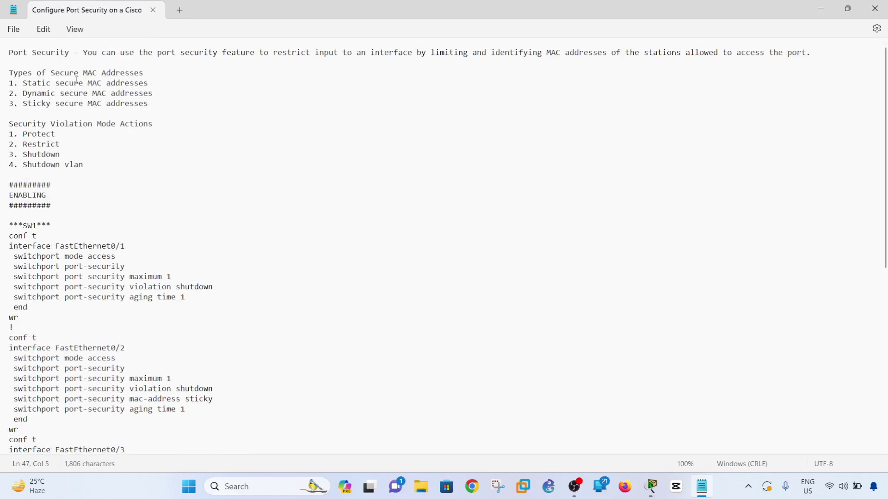
scroll(885, 122, down, 8)
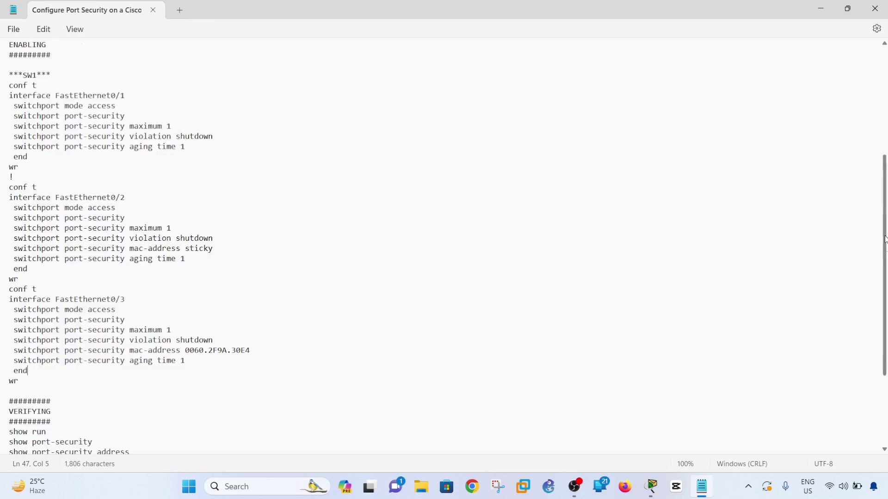
drag(28, 281, 2, 187)
mouse_move(651, 486)
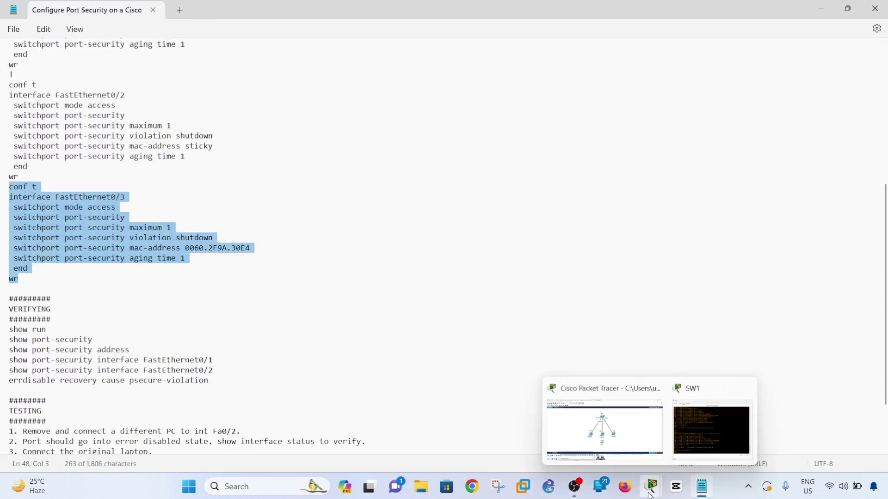
click(708, 451)
right_click(496, 393)
click(476, 386)
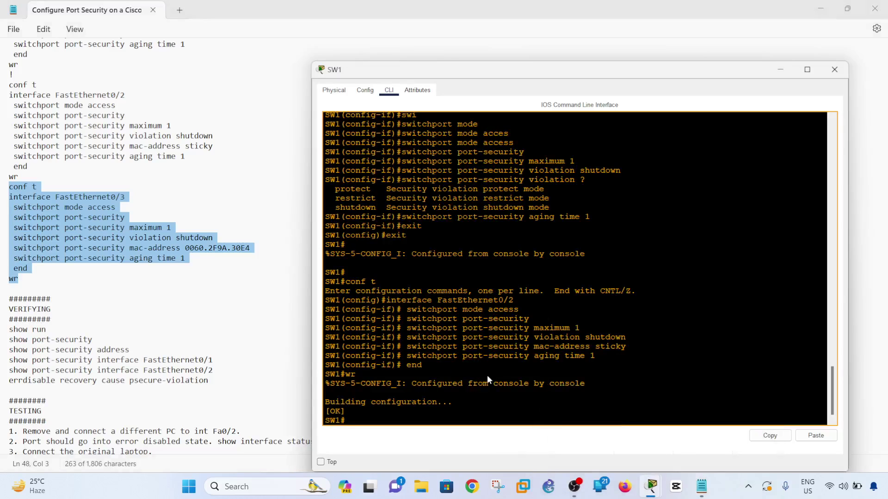
Step: Check SW1's configuration with "show run" and its secure ports with "show port-security" from the notes
click(18, 350)
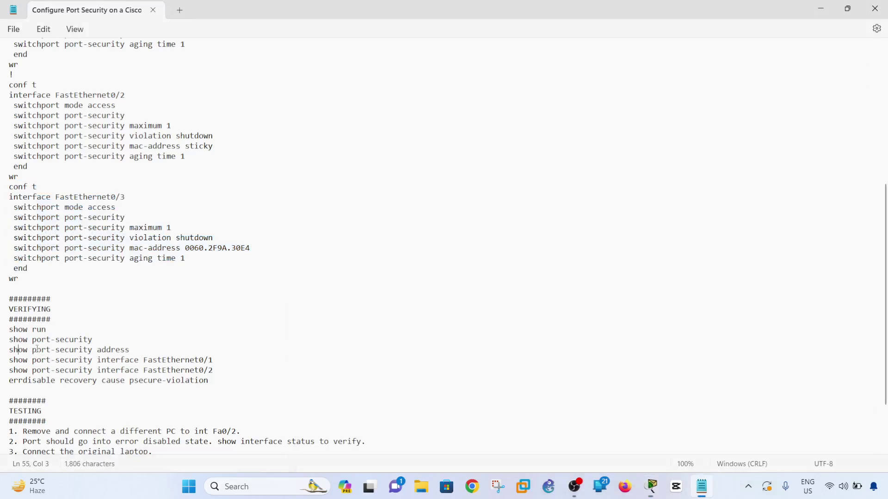
drag(50, 333, 8, 331)
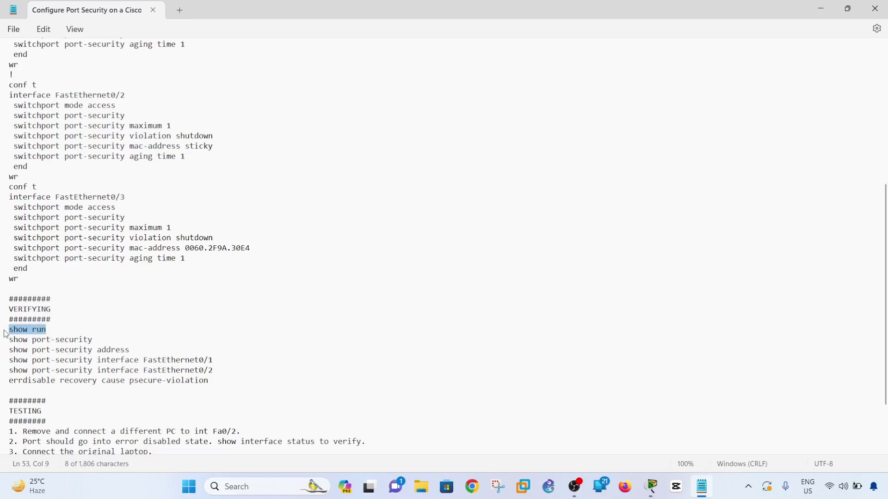
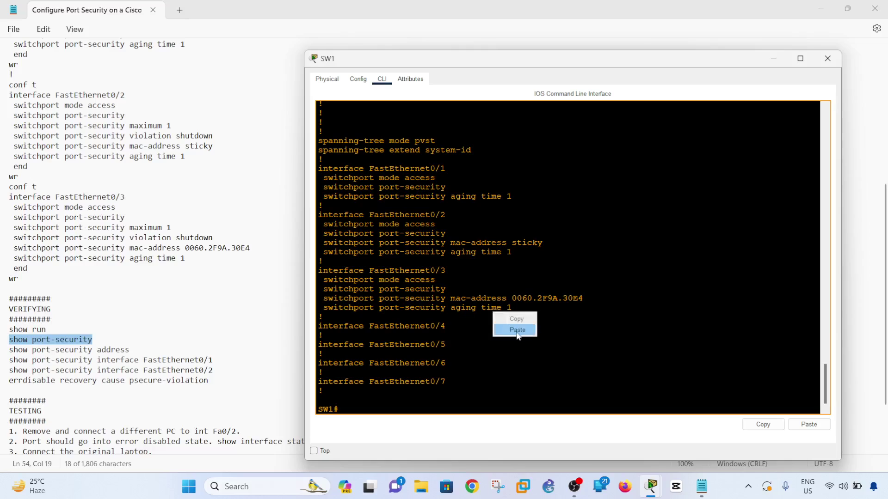
key(Return)
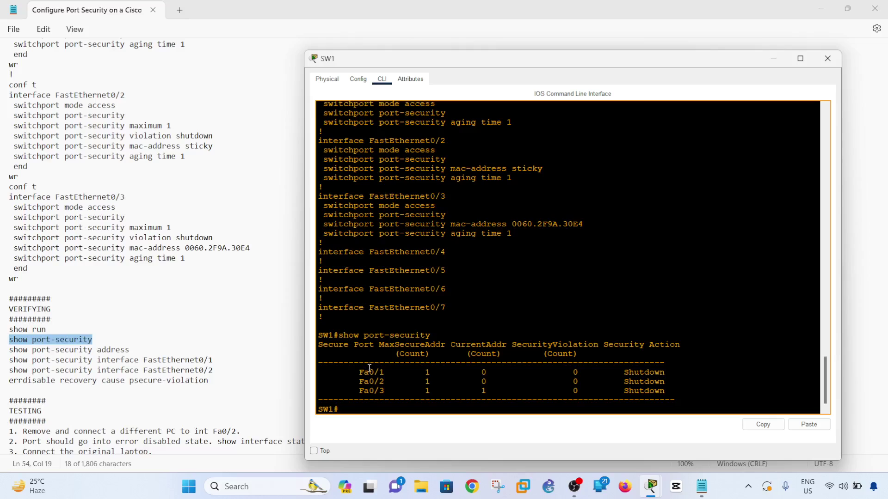
drag(365, 372, 641, 391)
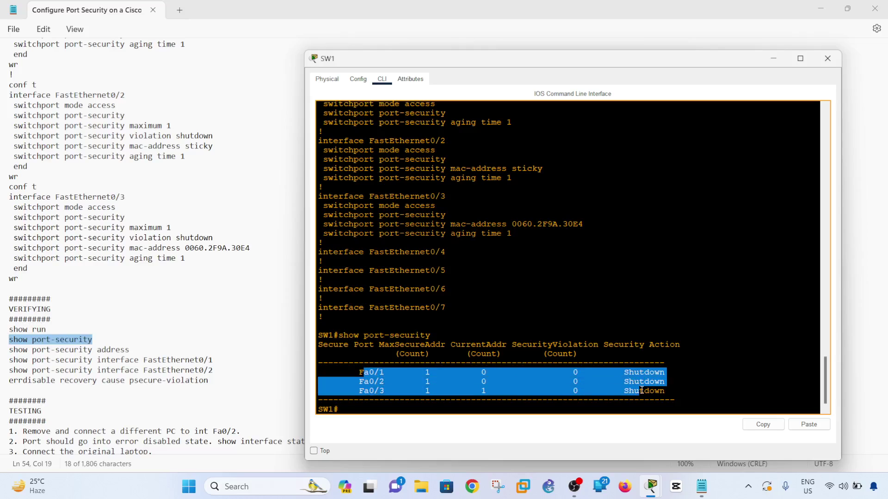
click(588, 377)
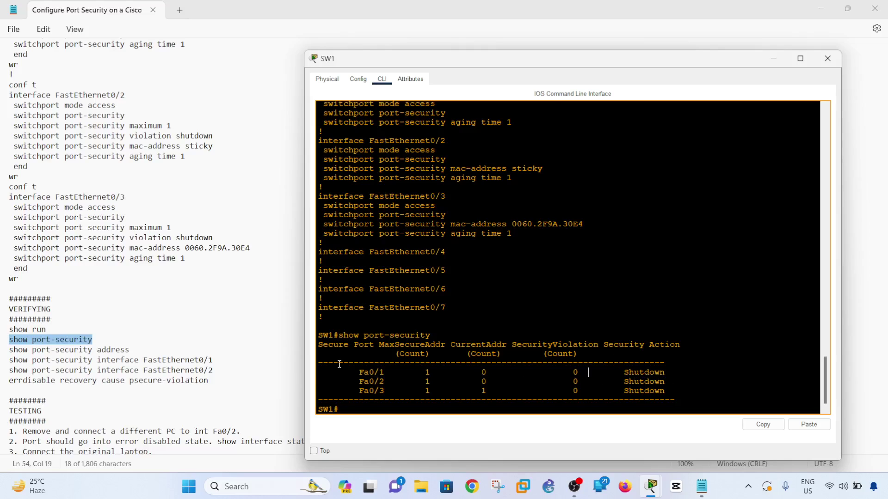
Step: Run "show port-security address" from the notes on SW1 and compare the secure MAC address table with the interface configuration
click(131, 351)
shift+click(10, 354)
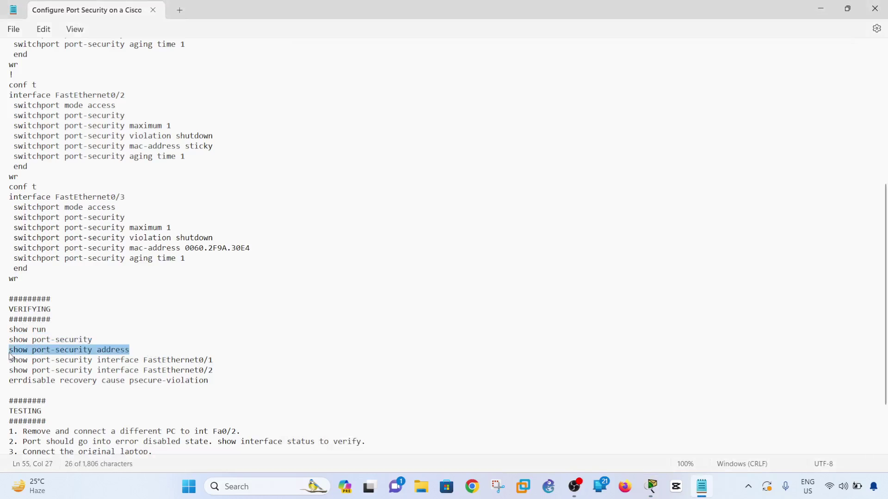
key(ctrl+c)
key(alt+Tab)
right_click(434, 348)
click(453, 368)
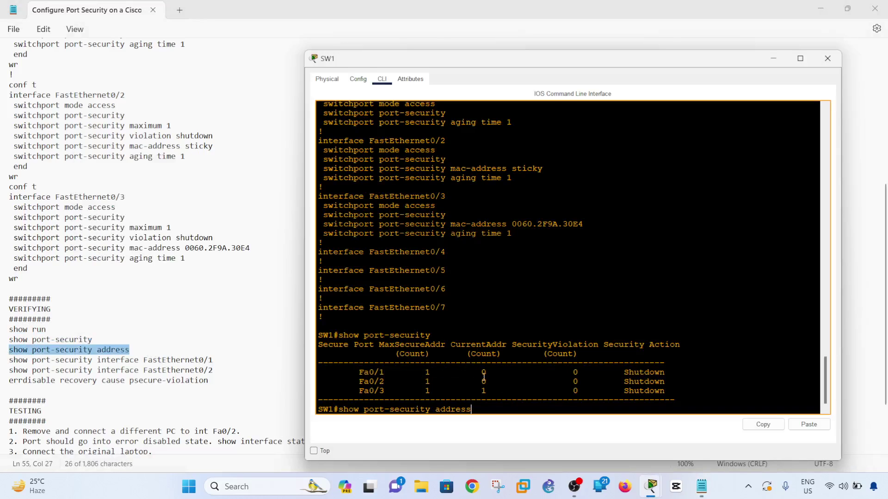
key(Return)
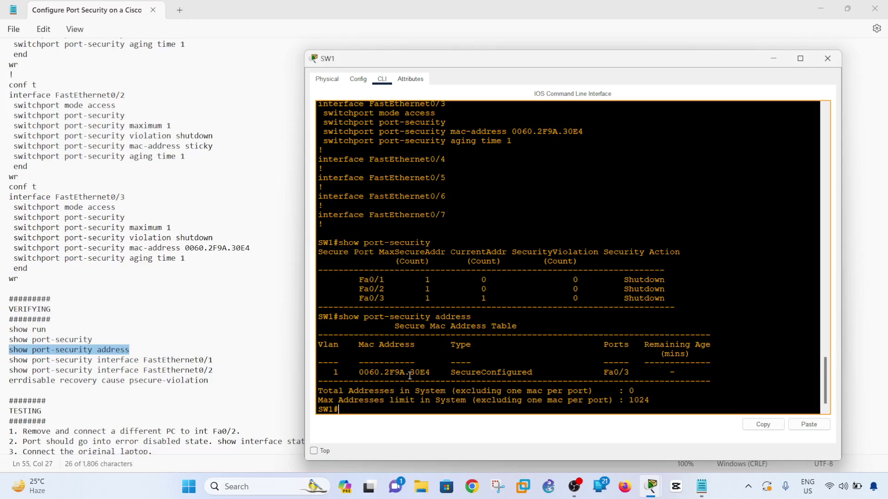
drag(432, 374, 363, 374)
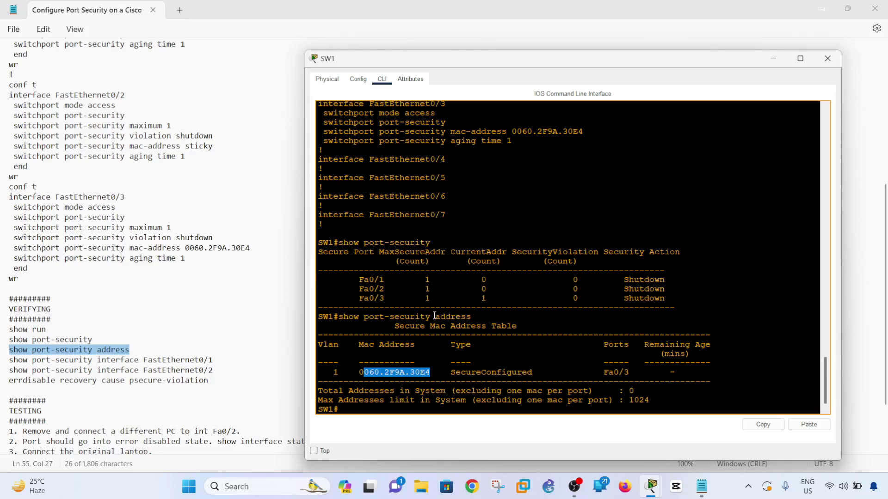
click(491, 373)
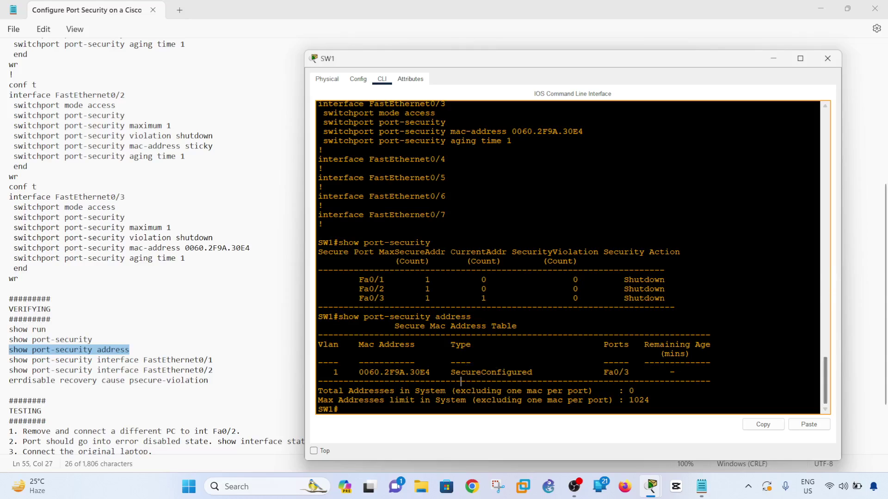
scroll(828, 379, up, 5)
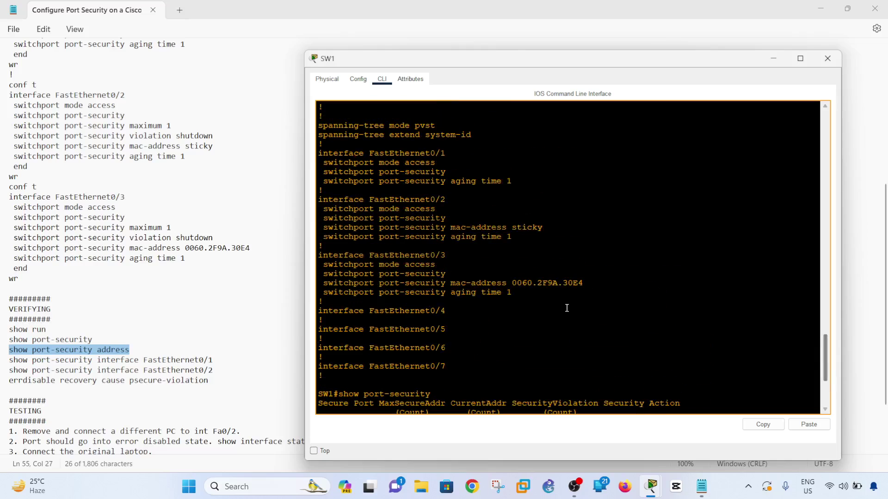
Step: Compare FastEthernet0/3's static MAC address line in SW1's running configuration with its entry in the secure MAC address table
drag(579, 283, 424, 276)
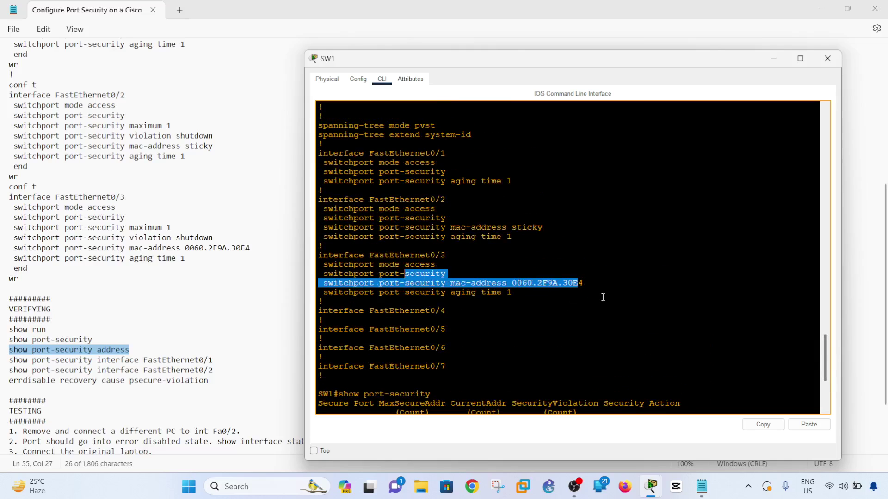
scroll(603, 297, down, 5)
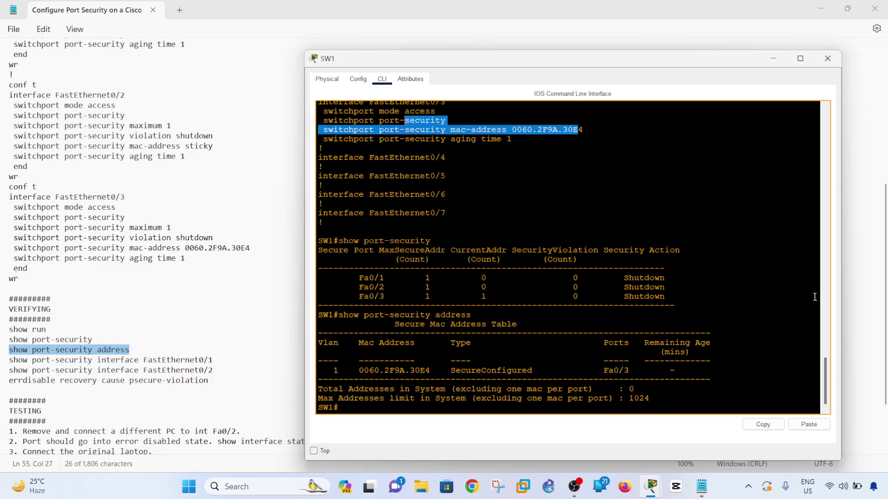
mouse_move(827, 368)
mouse_down()
mouse_move(815, 357)
mouse_move(814, 378)
mouse_up()
Step: Copy "show port-security interface FastEthernet0/1" from the notes and run it on SW1
click(259, 385)
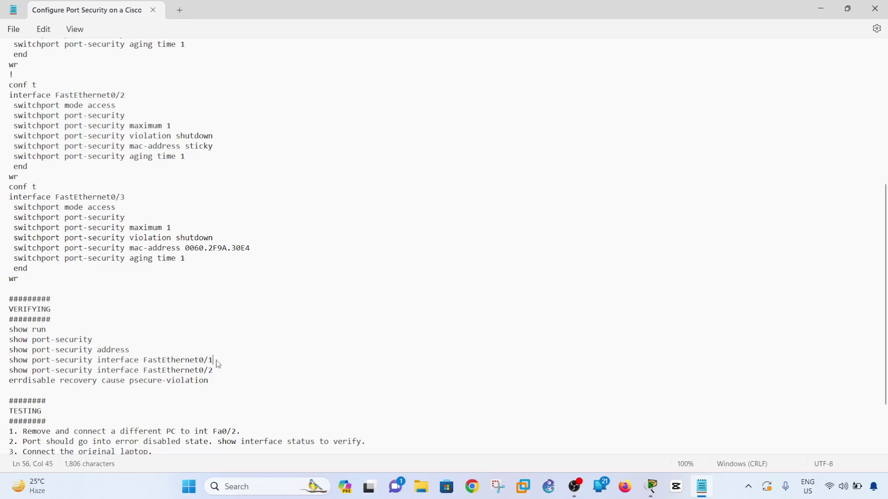
drag(213, 360, 8, 362)
key(ctrl+c)
key(alt+Tab)
right_click(482, 326)
click(506, 347)
key(Return)
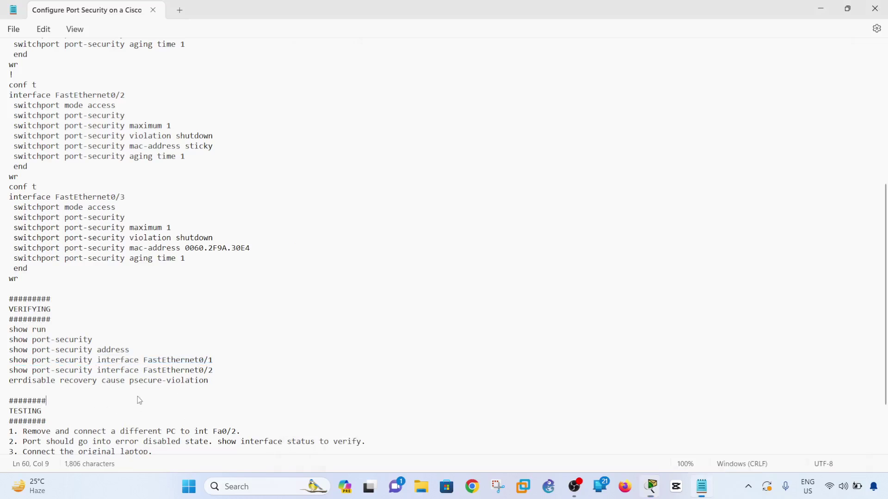
Step: Copy "show port-security interface FastEthernet0/2" from the notes and run it on SW1
click(138, 397)
drag(228, 369, 9, 371)
key(ctrl+c)
key(alt+Tab)
right_click(493, 314)
click(516, 332)
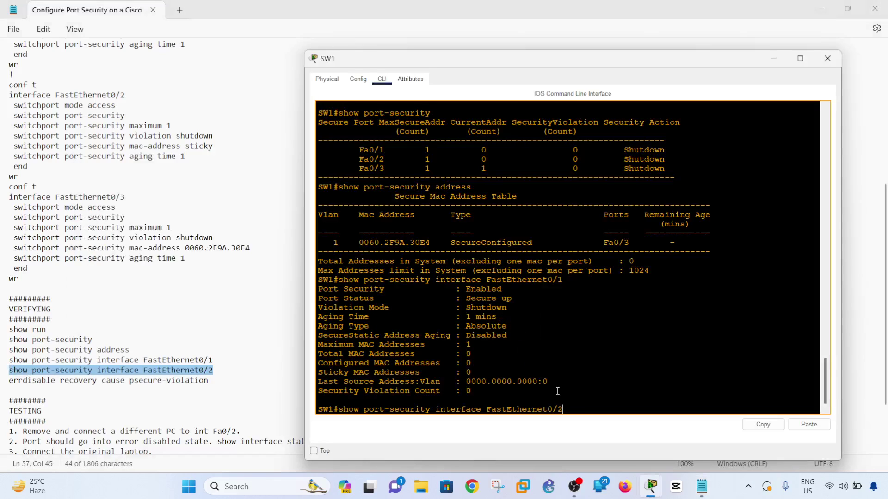
key(Return)
Step: Try to run "errdisable recovery cause psecure-violation" from the notes in SW1's global configuration mode, entered with "conf t"
click(115, 369)
drag(226, 380, 65, 389)
click(9, 389)
key(shift+End)
key(ctrl+c)
key(alt+Tab)
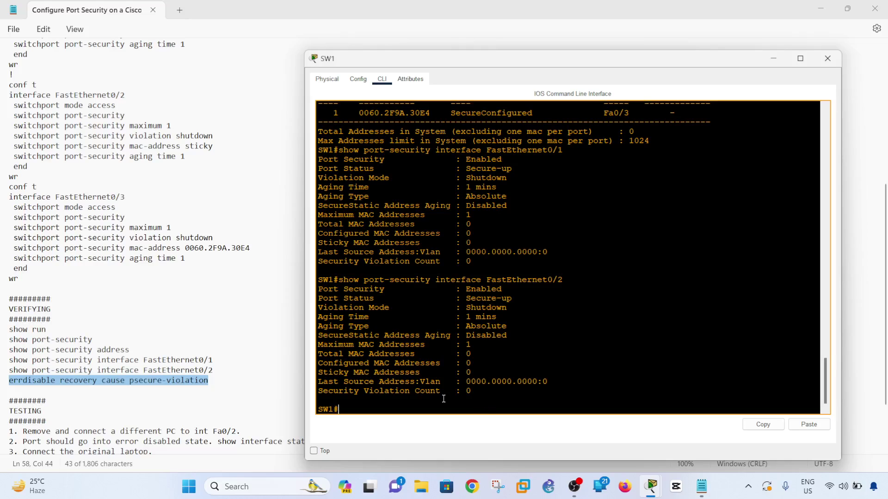
click(195, 387)
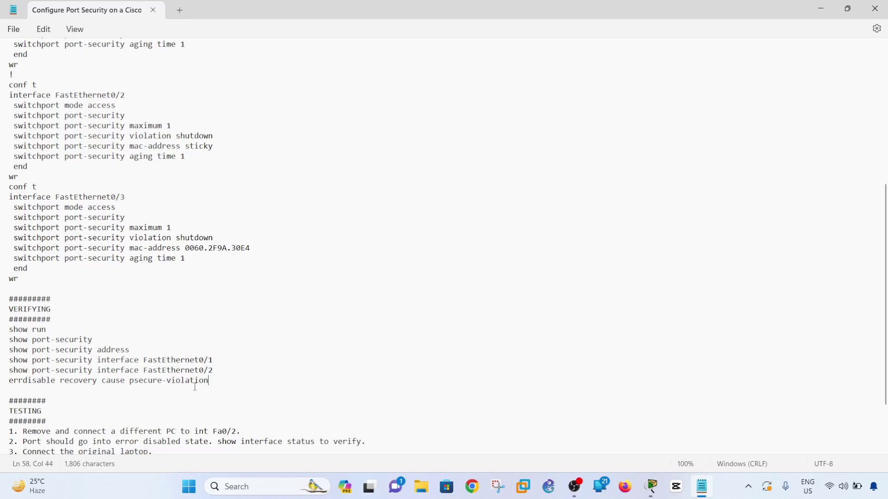
triple_click(11, 384)
key(alt+Tab)
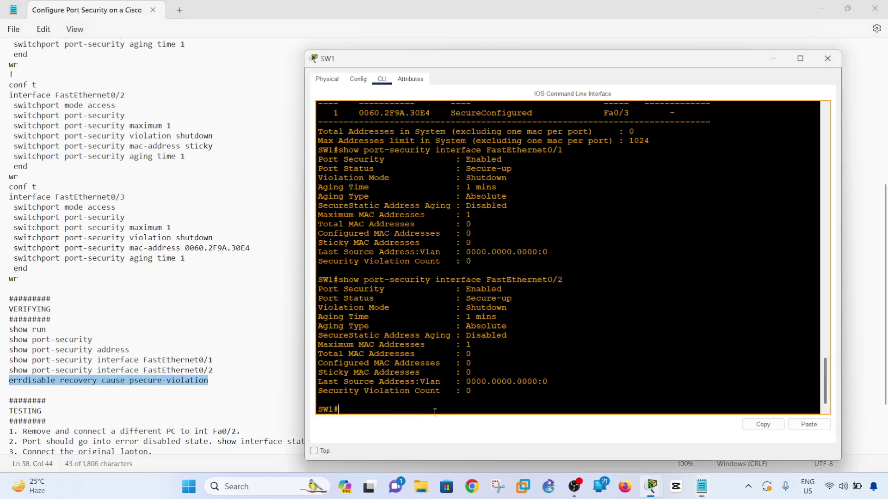
text(con tf t)
key(Return)
right_click(437, 368)
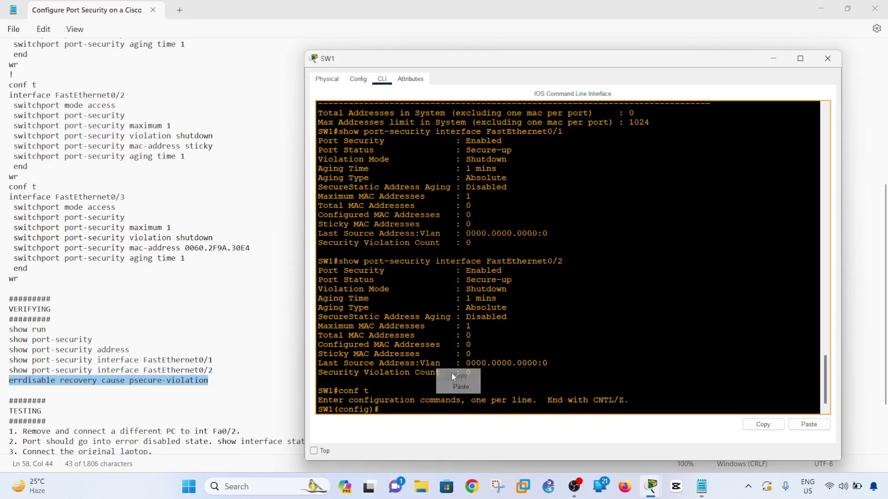
click(456, 389)
key(Return)
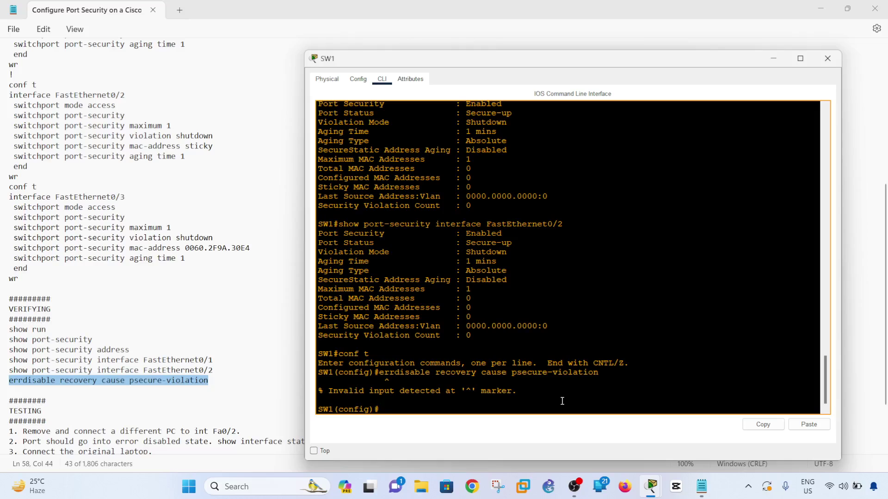
Step: Review the four port security testing steps under TESTING in the notes
click(264, 360)
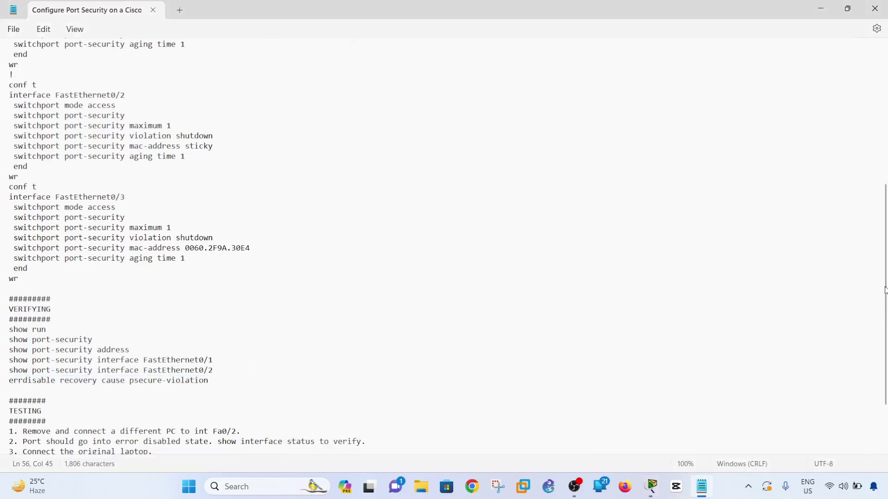
scroll(886, 291, down, 2)
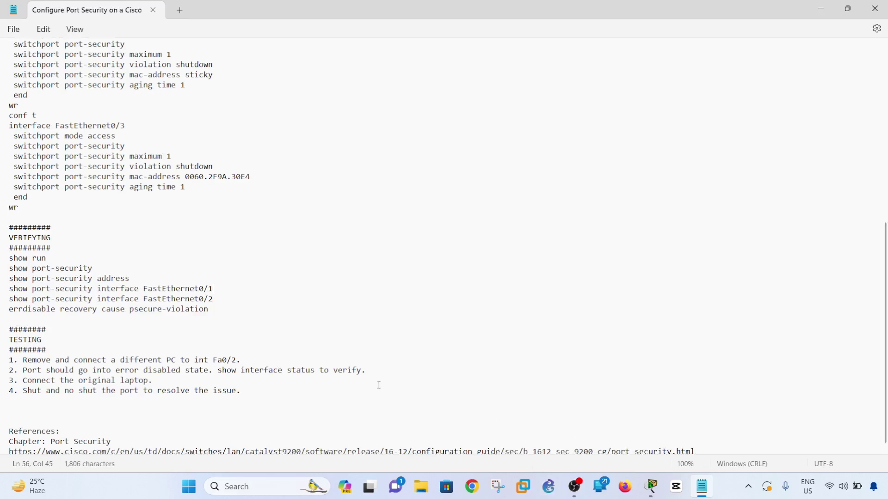
drag(33, 360, 244, 387)
click(252, 391)
Step: Switch to the Cisco Packet Tracer topology and open the Command Prompt on Laptop0
mouse_move(651, 487)
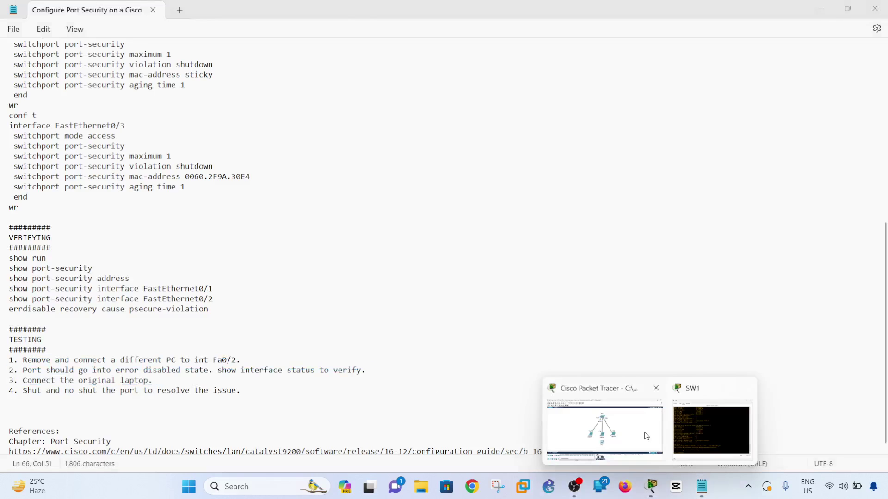
click(647, 437)
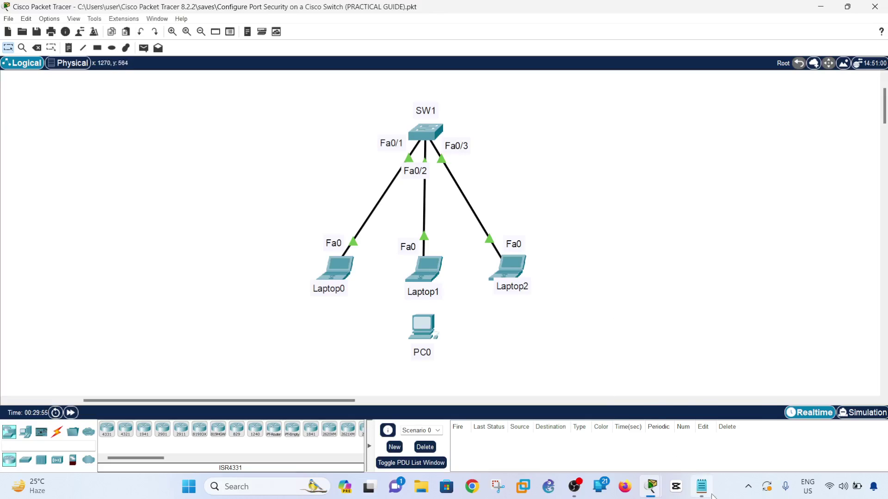
click(344, 264)
click(365, 90)
click(397, 91)
click(590, 148)
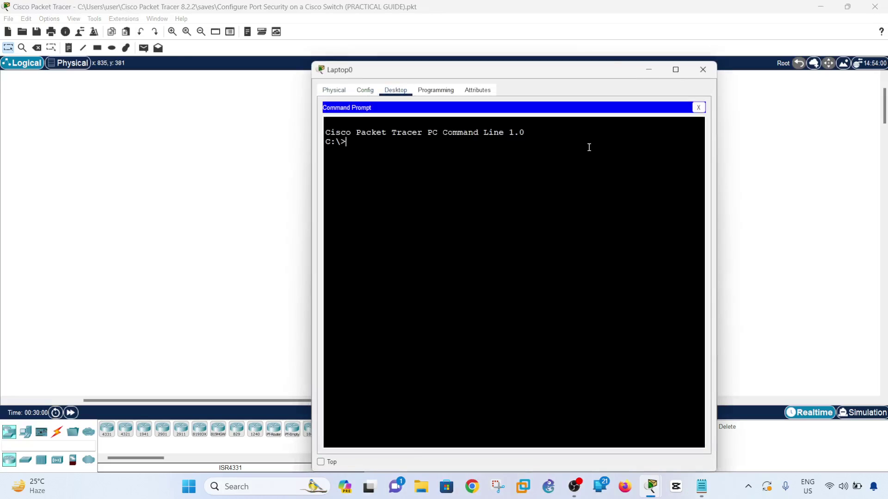
click(251, 146)
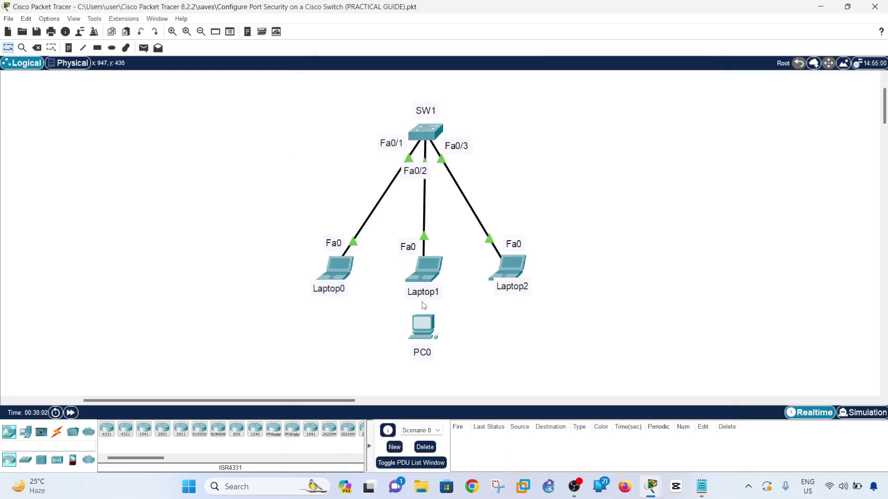
Step: Open the Command Prompt on Laptop1 and on Laptop2, returning to the topology
click(423, 273)
click(395, 90)
click(601, 144)
click(113, 211)
click(510, 268)
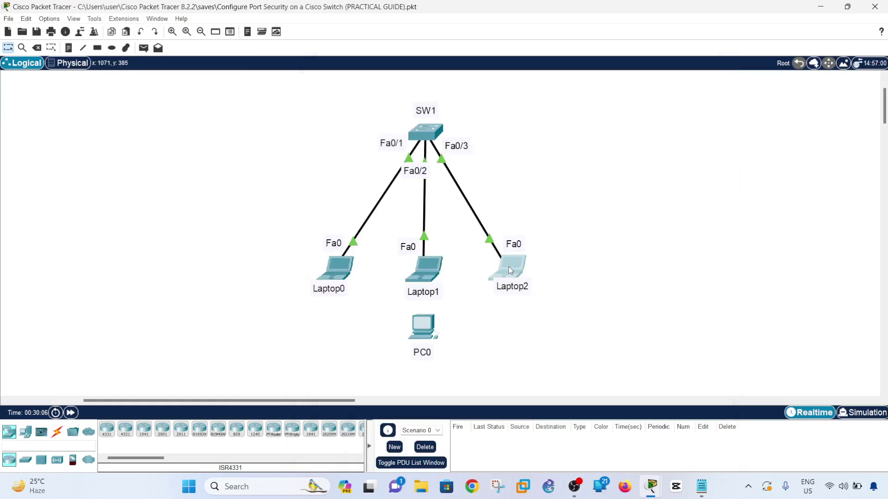
click(396, 91)
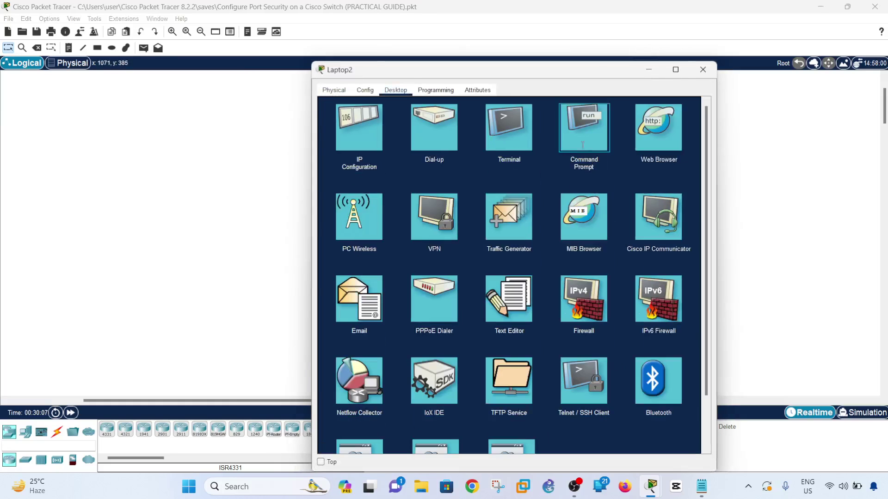
click(582, 139)
drag(514, 77, 623, 64)
click(416, 367)
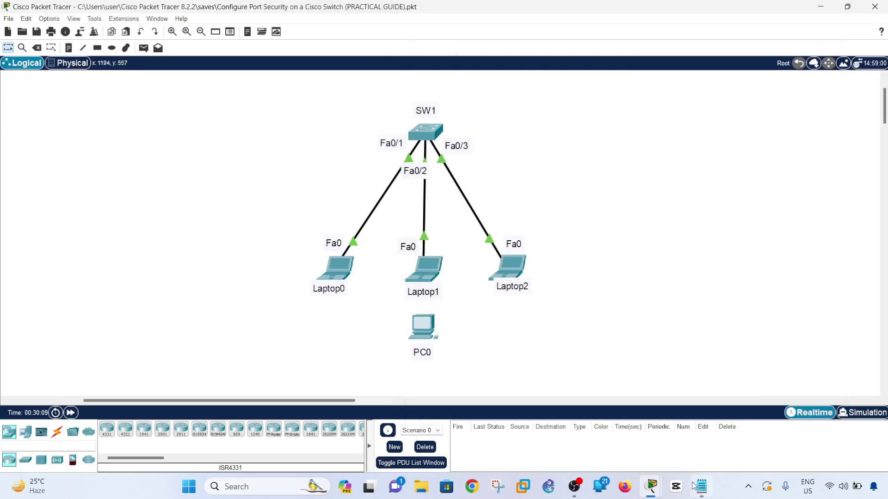
Step: From Laptop0's command prompt, ping 10.10.10.2 and 10.10.10.3 to generate traffic through the secured ports
mouse_move(657, 490)
click(830, 432)
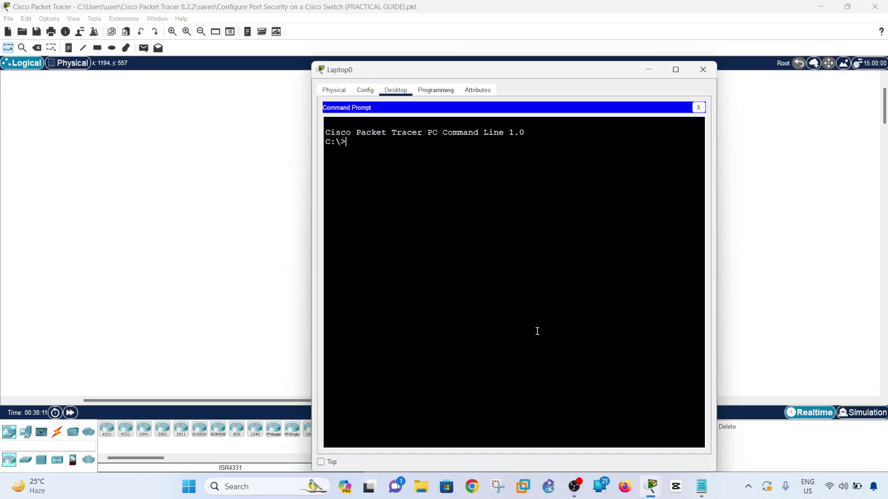
text(ping 10.10.10.2)
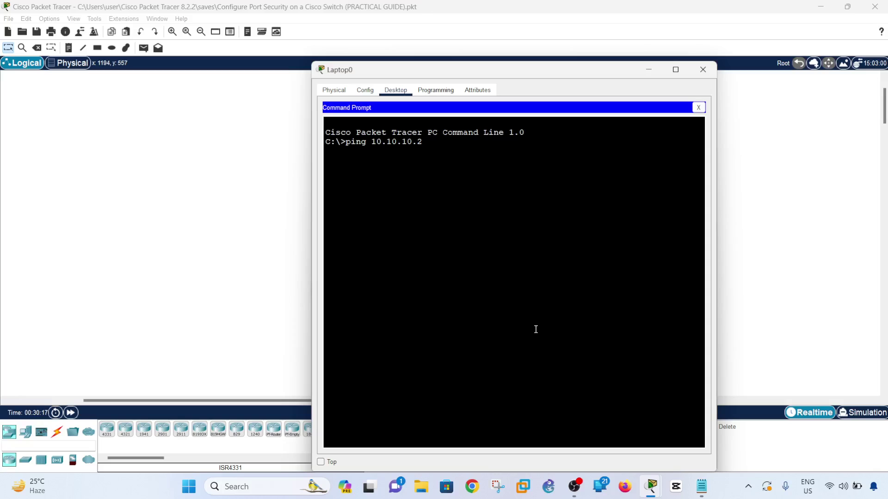
key(Return)
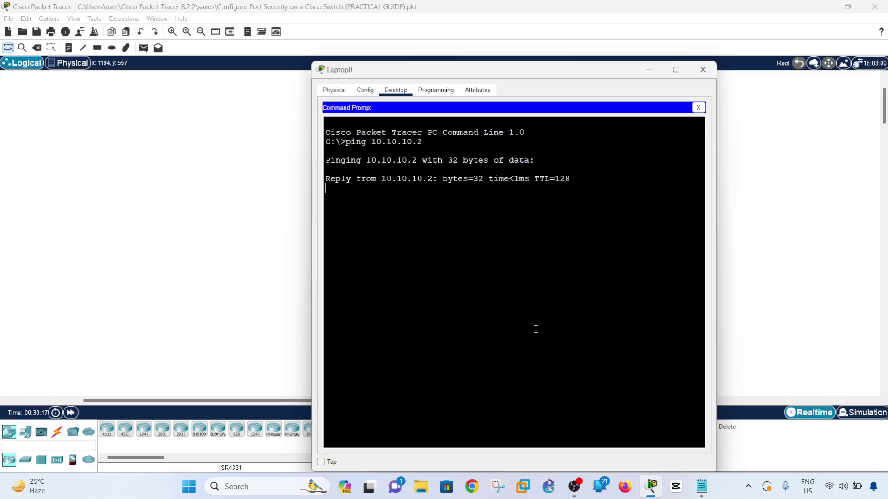
key(alt+F4)
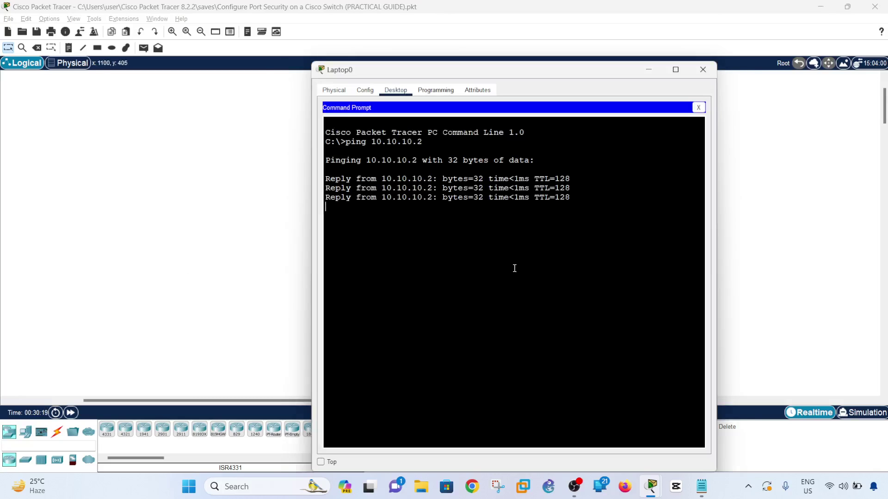
key(Up)
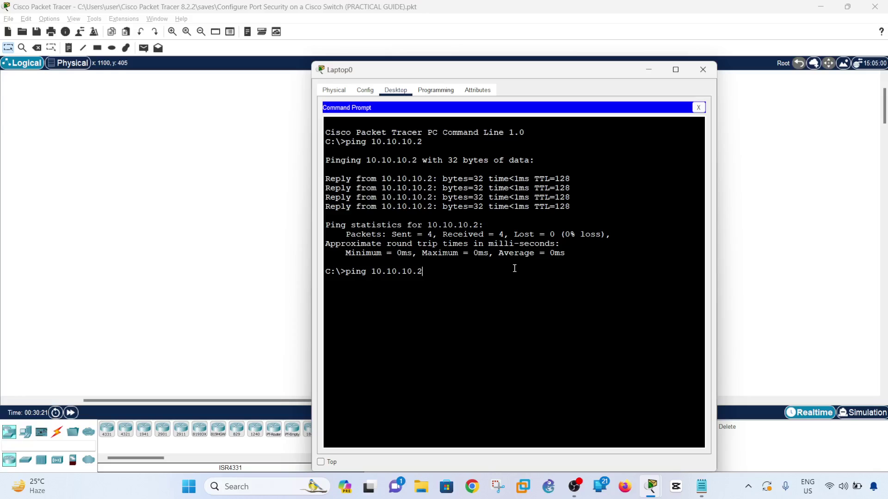
key(BackSpace)
text(3)
key(Return)
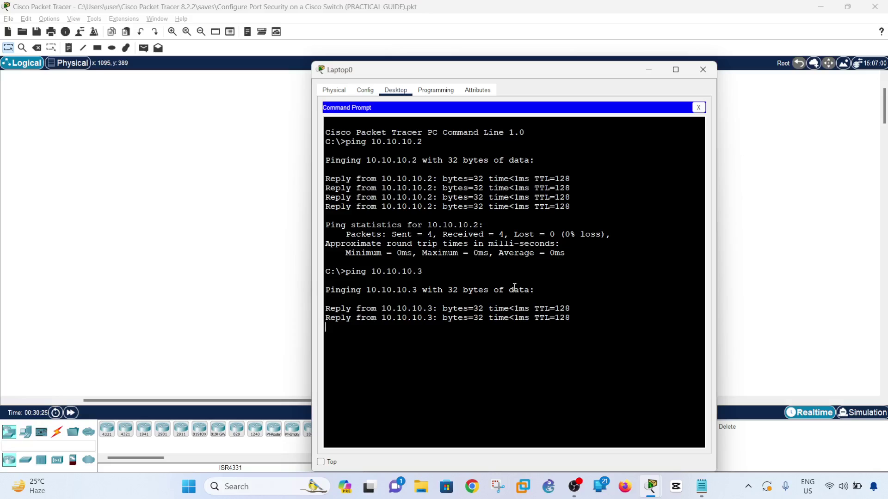
click(164, 294)
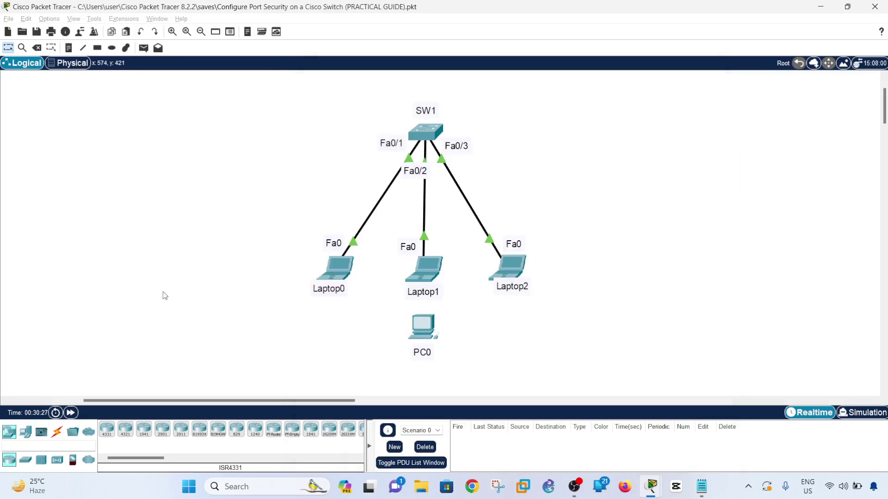
Step: Leave global configuration mode on SW1 and run "show port-security address"
mouse_move(661, 495)
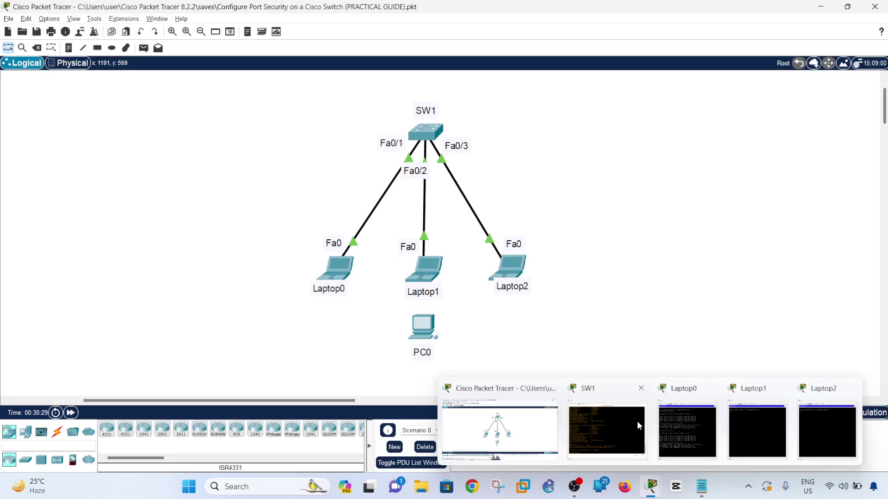
click(638, 430)
text(end)
key(Return)
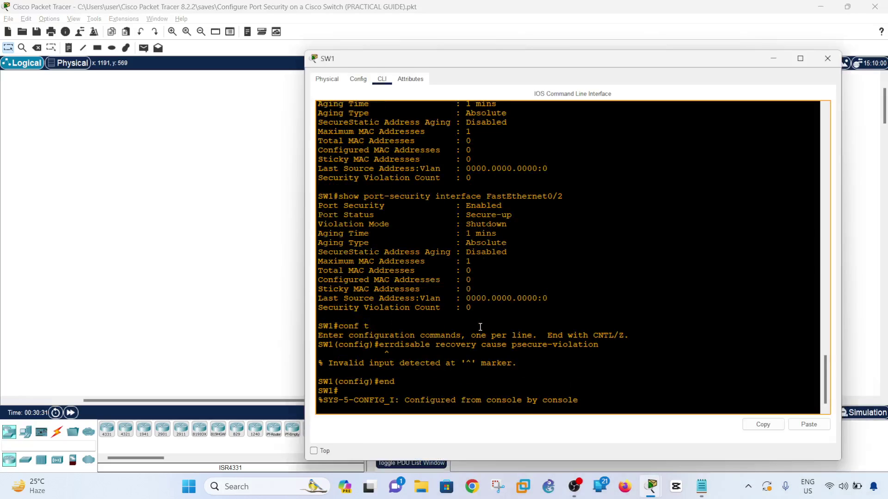
text(show p)
key(Tab)
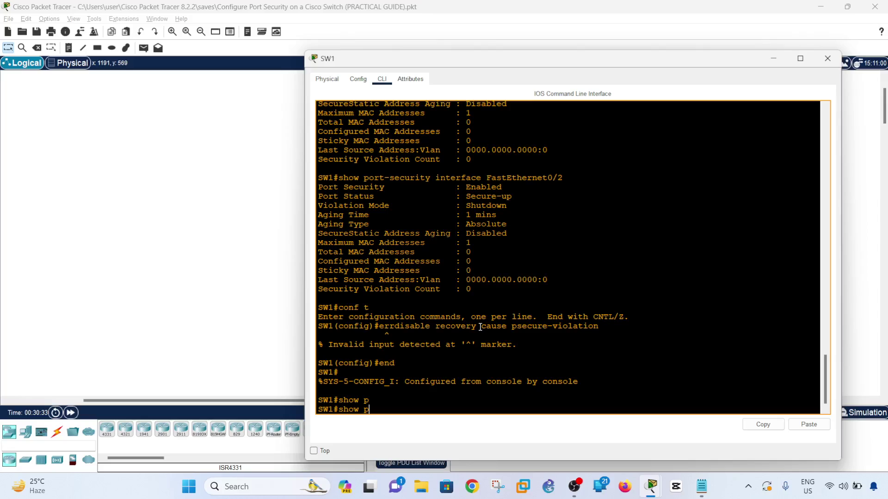
text(o)
key(Tab)
text(add)
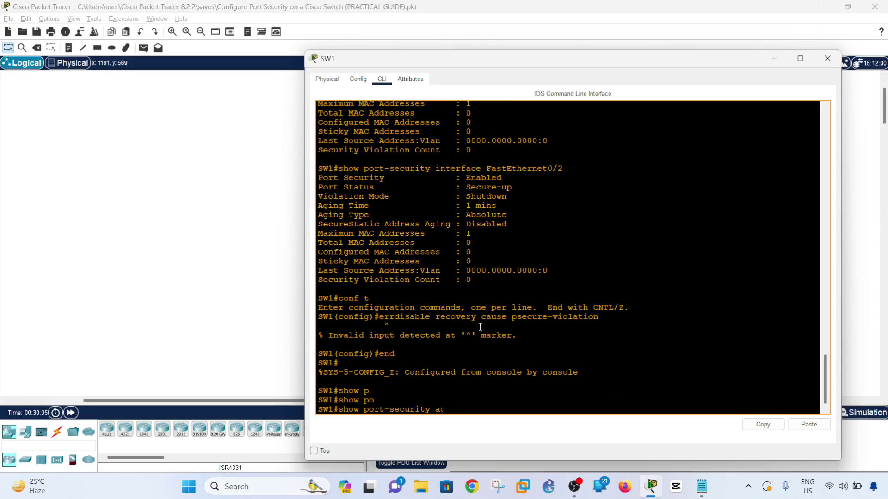
key(Tab)
key(Return)
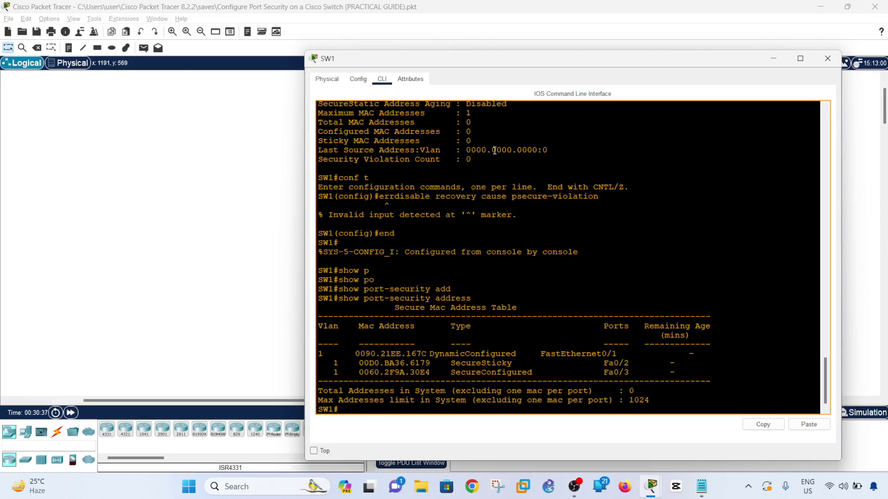
Step: Examine the MAC addresses and types of the dynamic FastEthernet0/1 and sticky FastEthernet0/2 entries in SW1's secure MAC address table
drag(507, 60, 507, 22)
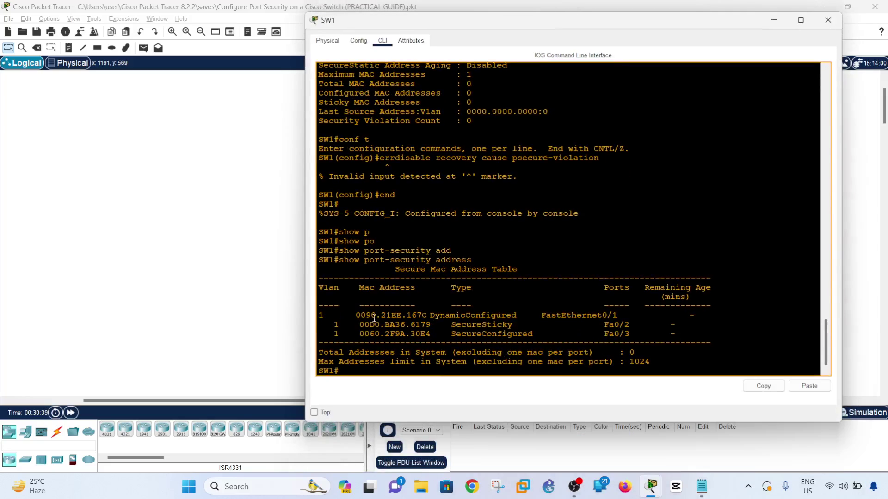
drag(426, 316, 355, 318)
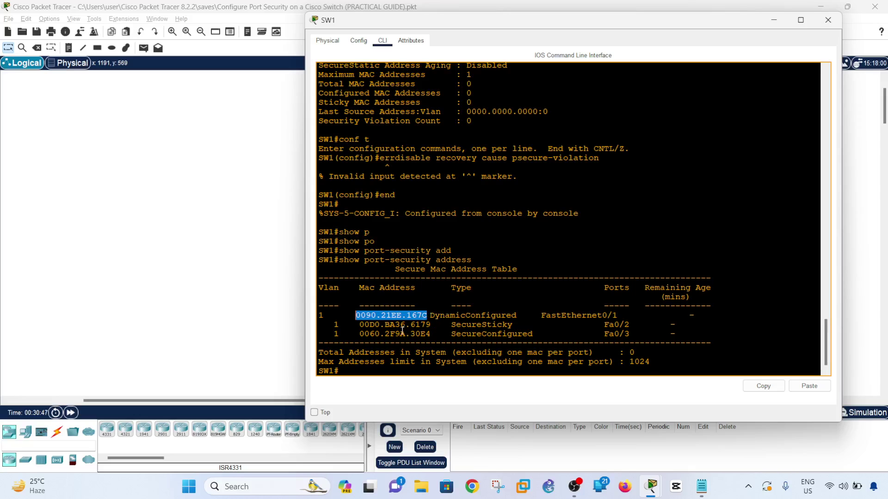
drag(359, 325, 431, 325)
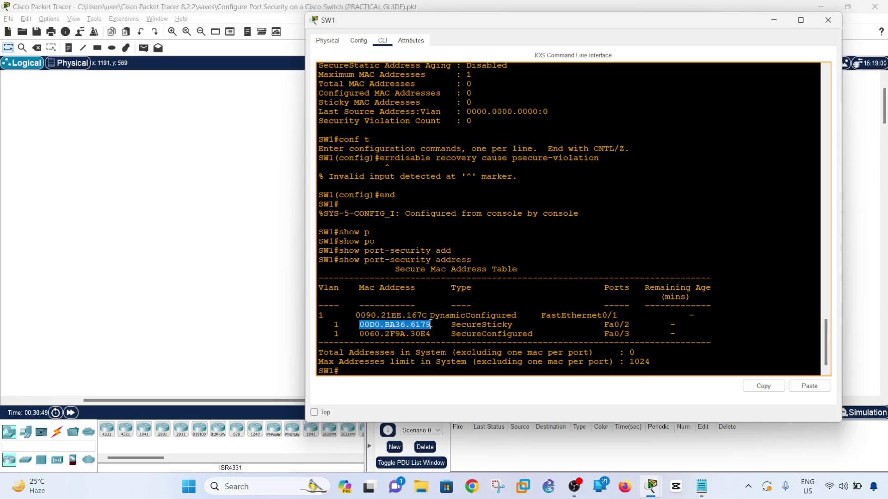
click(473, 327)
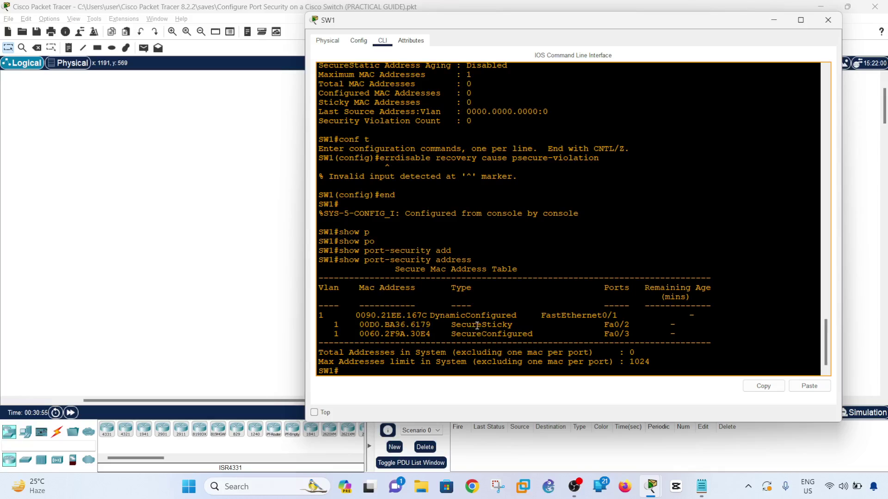
Step: Compare the MAC address of the SecureConfigured Fa0/3 entry with the static address assigned to FastEthernet0/3 in the notes
double_click(477, 325)
click(396, 336)
drag(425, 334, 365, 333)
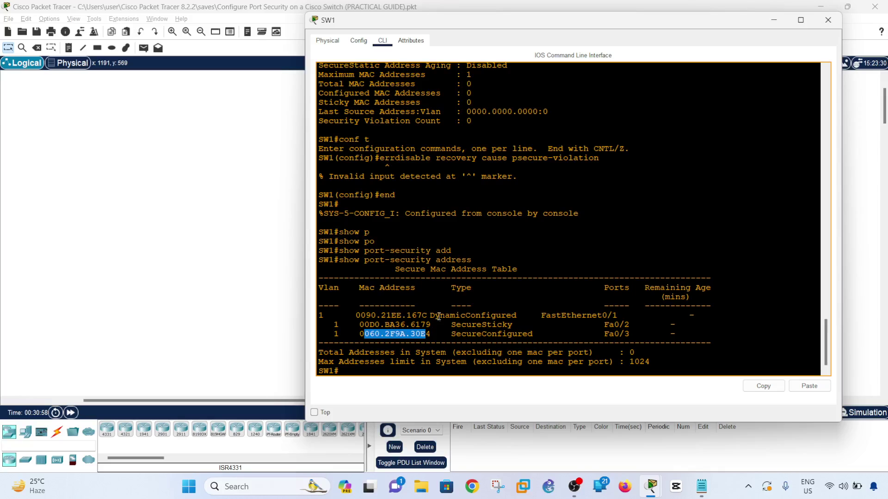
click(700, 494)
drag(250, 178, 190, 180)
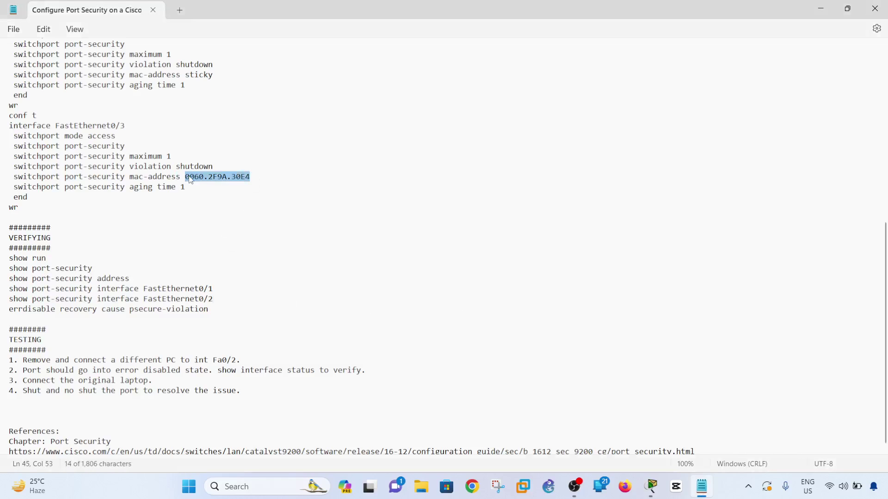
click(651, 486)
drag(431, 333, 366, 332)
Step: Run "show mac-address-table" on SW1 and compare its Fa0/1 entry with the FastEthernet0/1 entry in the secure address table
click(484, 345)
text(show)
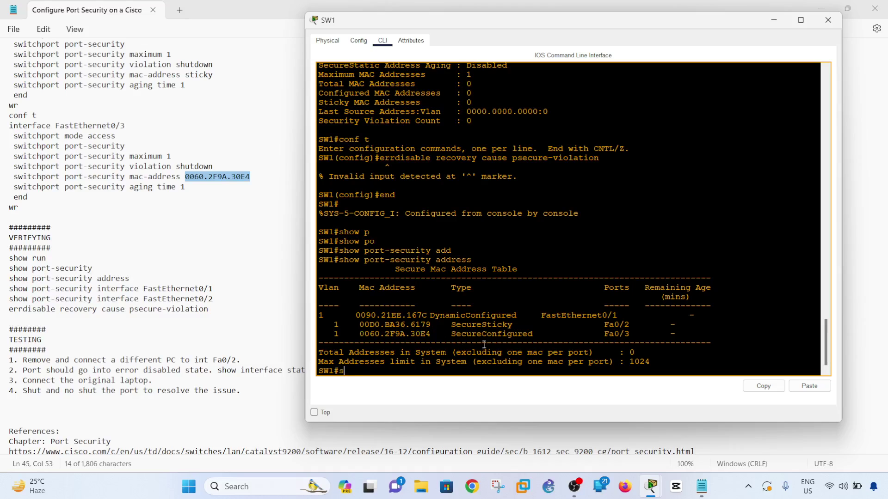
text( macc)
text(a)
text(-add)
key(Tab)
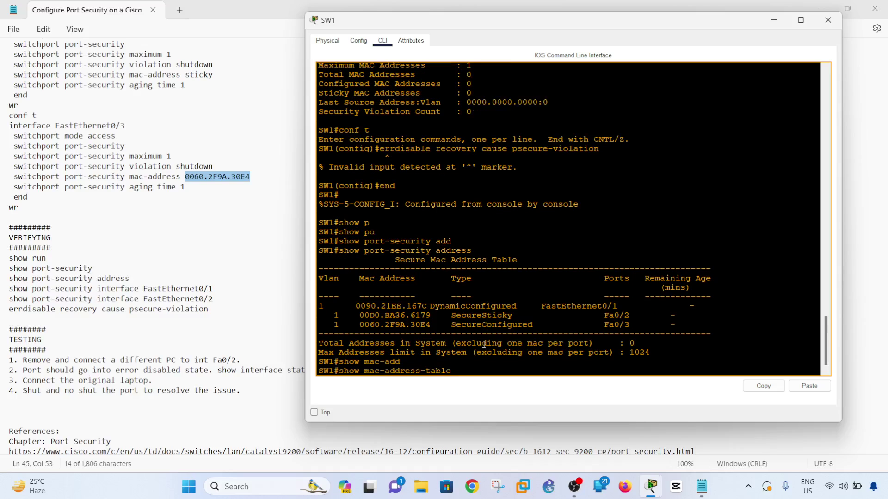
key(Return)
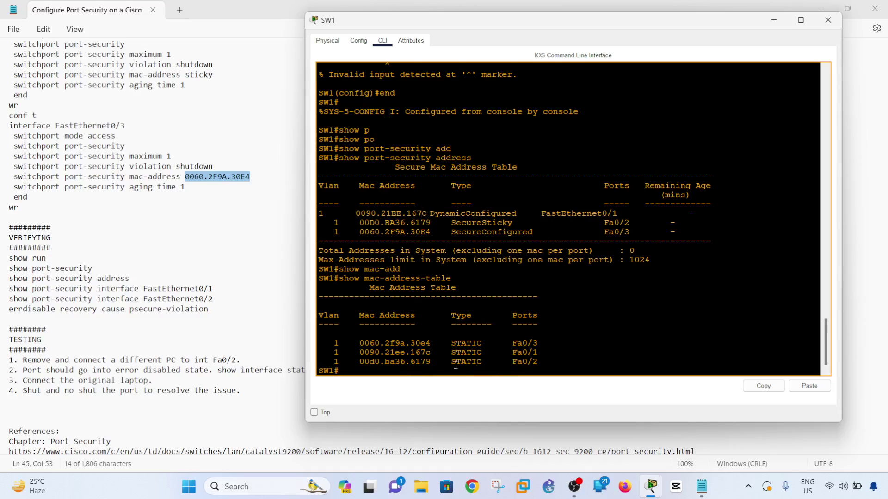
drag(539, 353, 513, 353)
drag(612, 214, 401, 213)
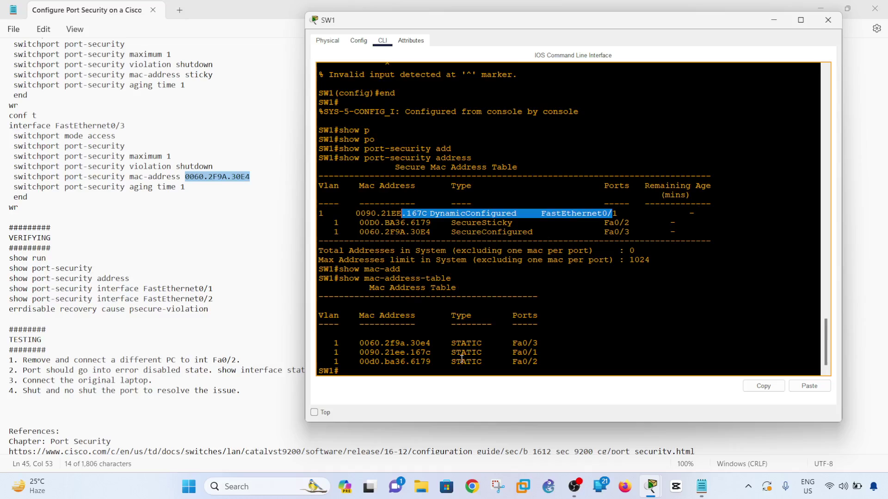
Step: Delete the cable connecting Laptop1 to SW1's Fa0/2 port in the topology
click(865, 329)
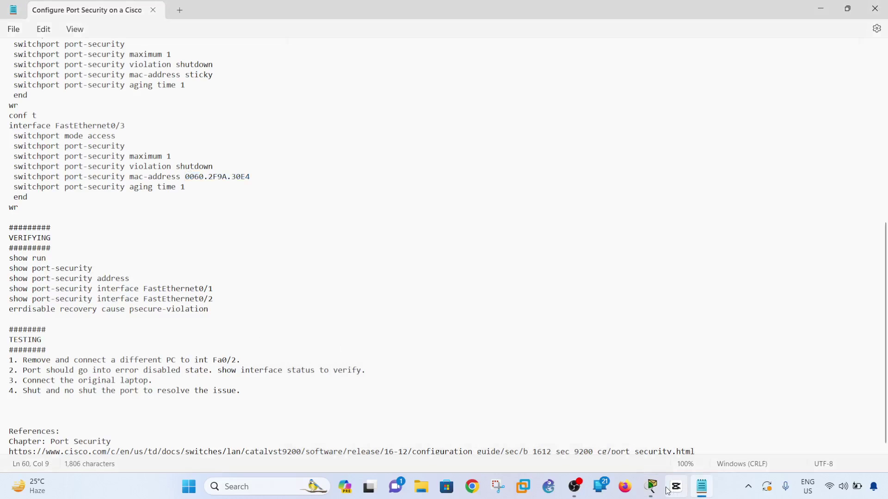
mouse_move(652, 491)
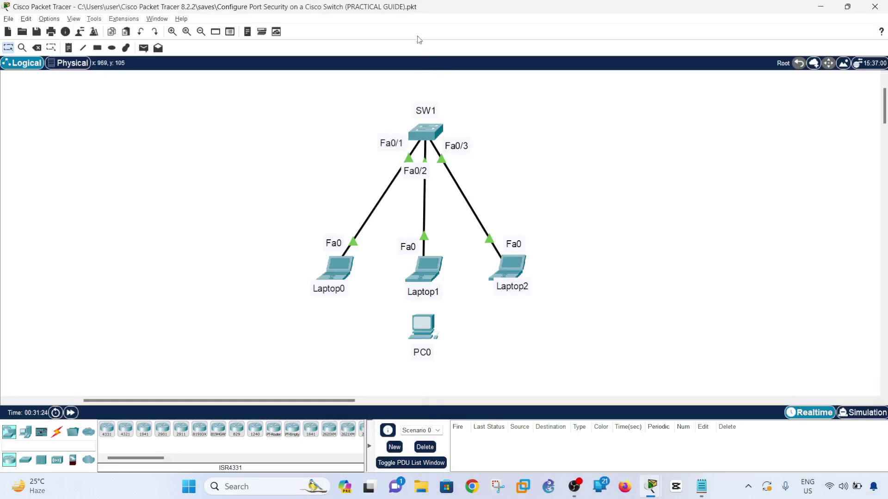
mouse_move(706, 494)
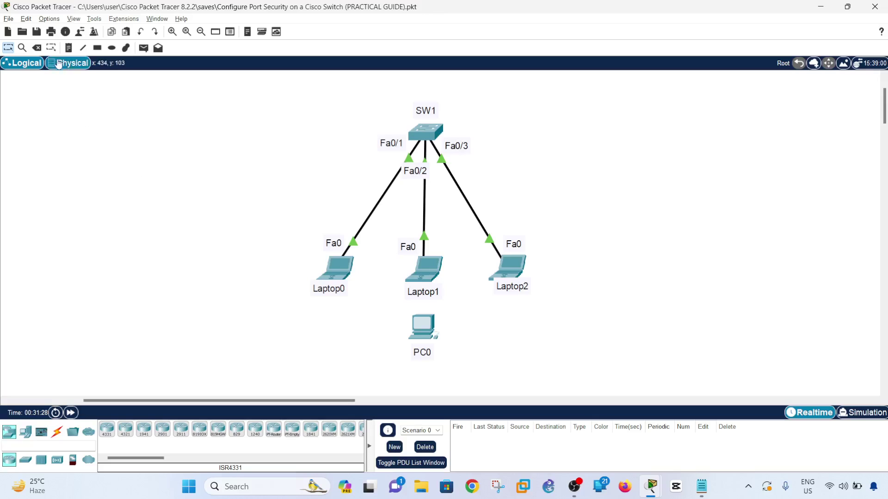
click(37, 47)
click(426, 206)
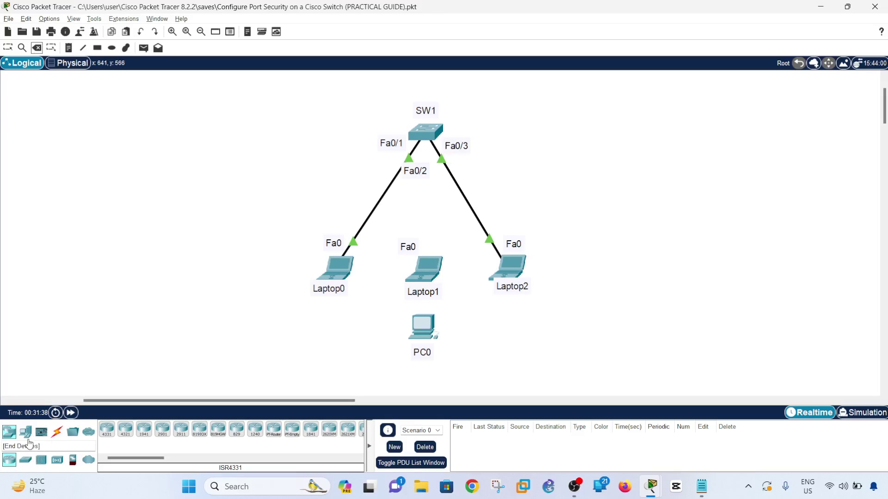
Step: Connect SW1's FastEthernet0/2 port to PC0's FastEthernet0 port with a copper straight-through cable
click(56, 432)
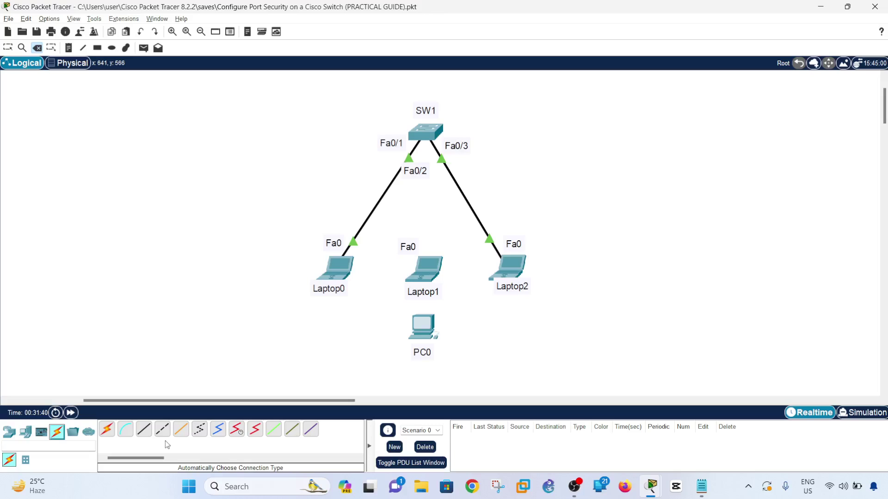
click(144, 429)
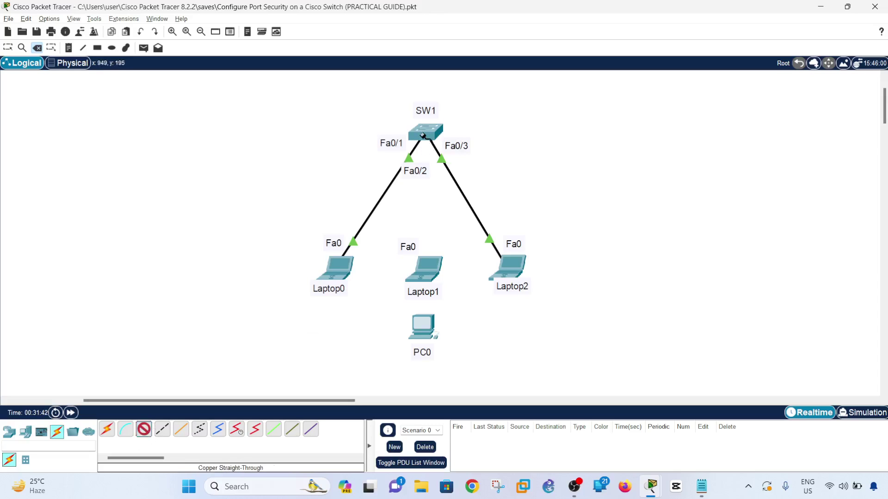
click(422, 135)
click(451, 153)
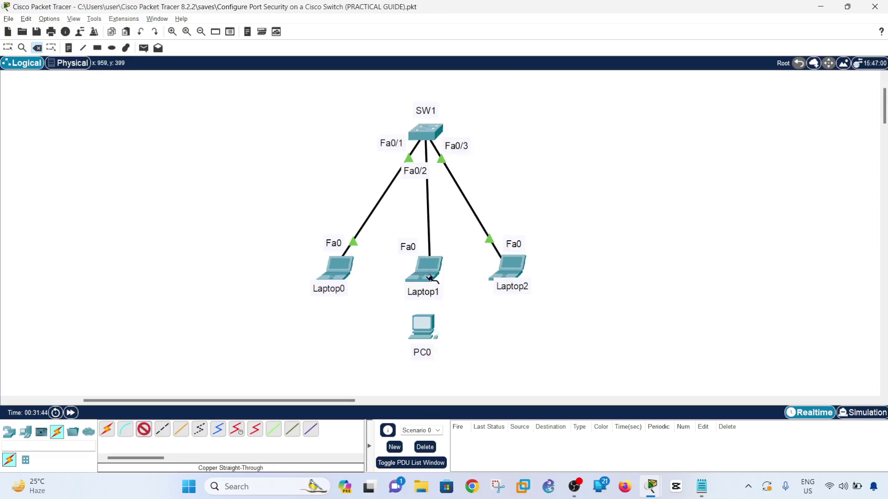
click(429, 278)
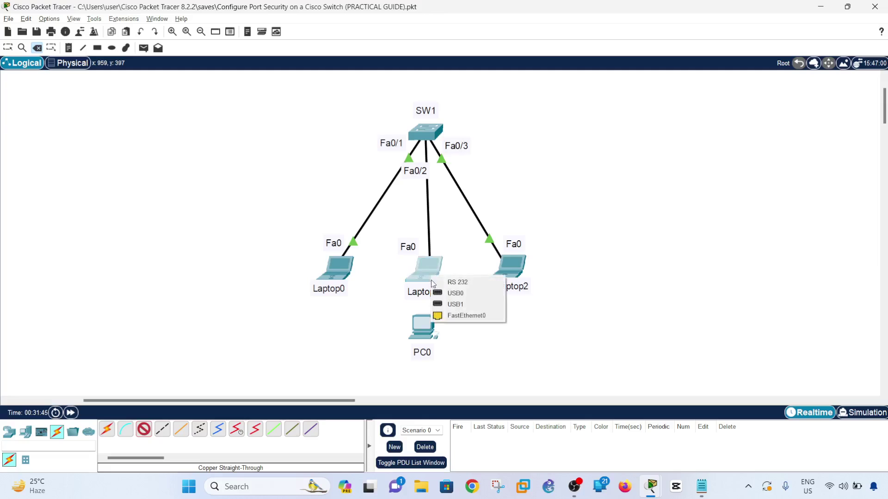
click(466, 315)
click(429, 332)
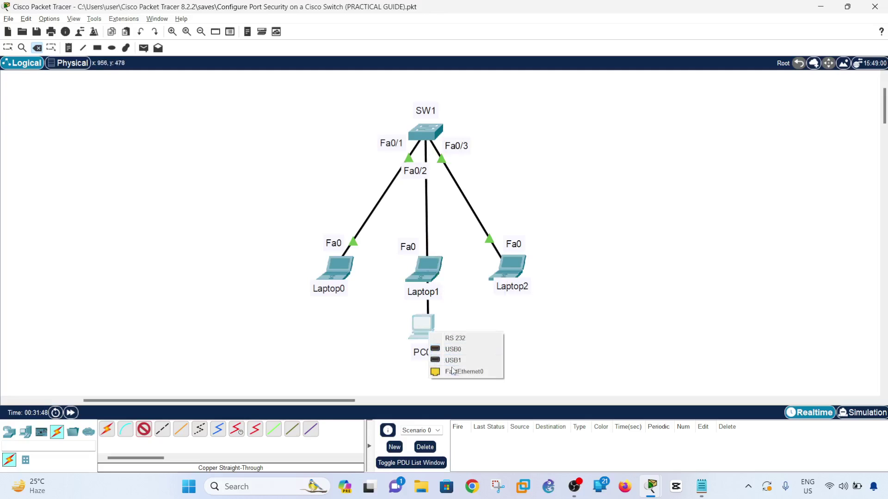
click(477, 371)
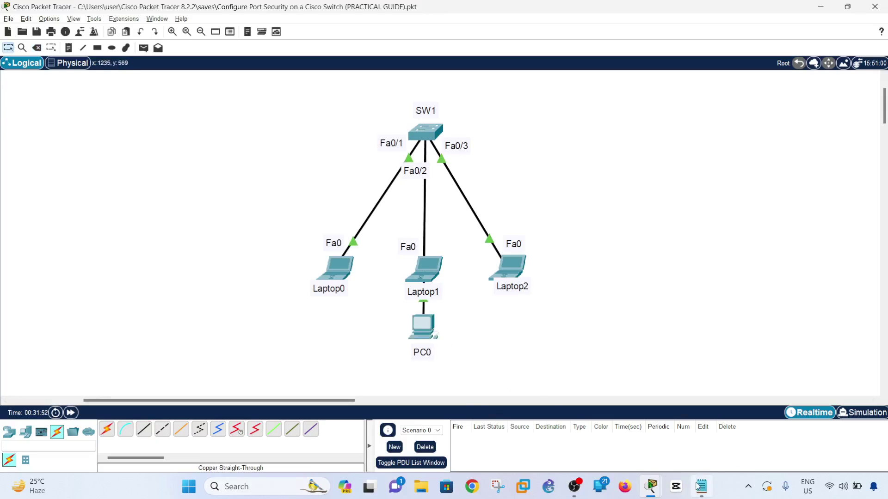
Step: Check the IP configuration of PC0's FastEthernet0 interface
mouse_move(652, 486)
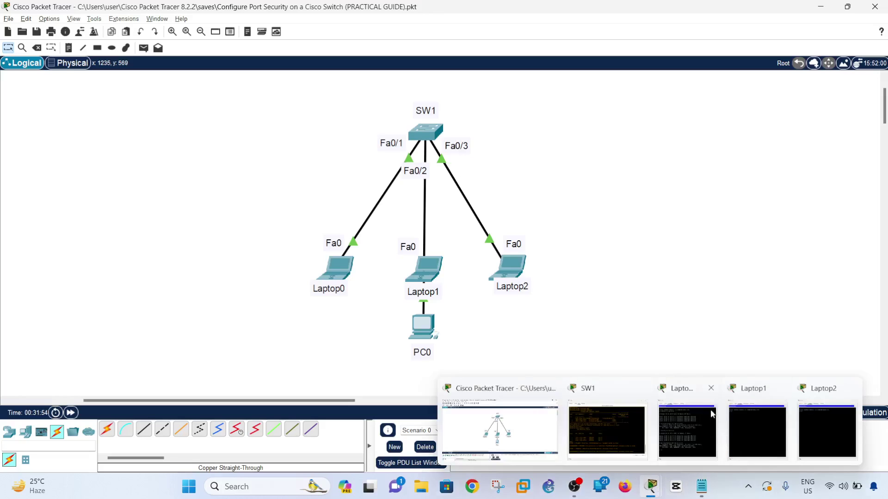
click(422, 326)
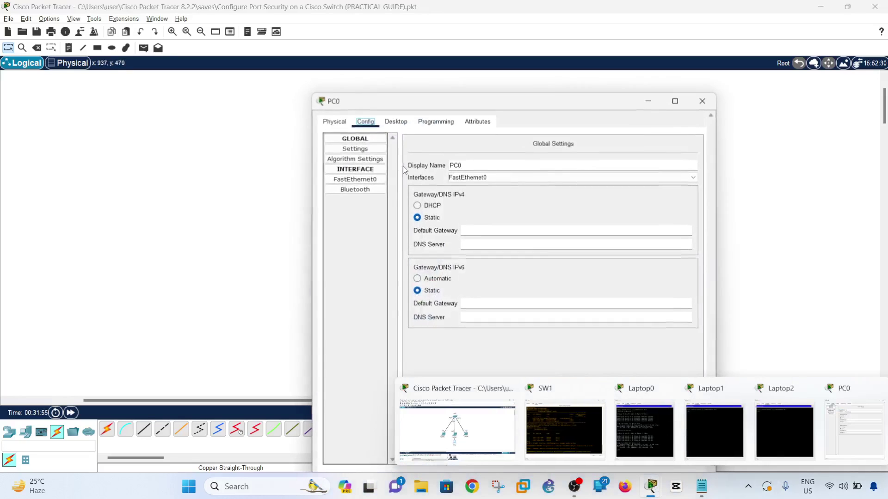
click(355, 169)
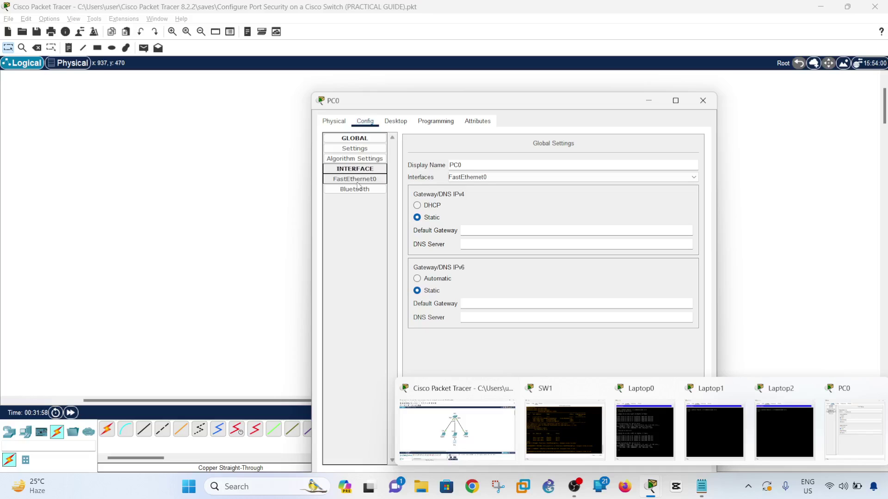
click(355, 180)
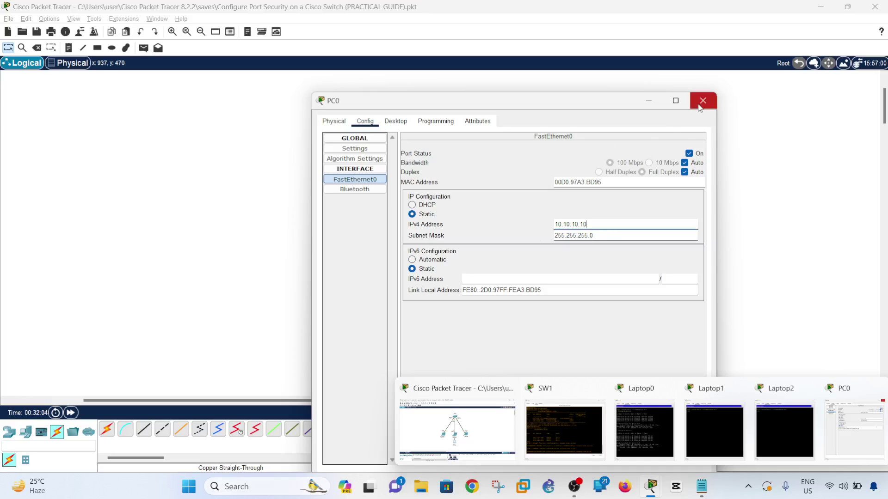
Step: From PC0's command prompt, ping an address in the 10.10.10 network to send traffic into SW1's Fa0/2 port, returning to the topology
click(396, 121)
click(587, 168)
text(ping 10.10)
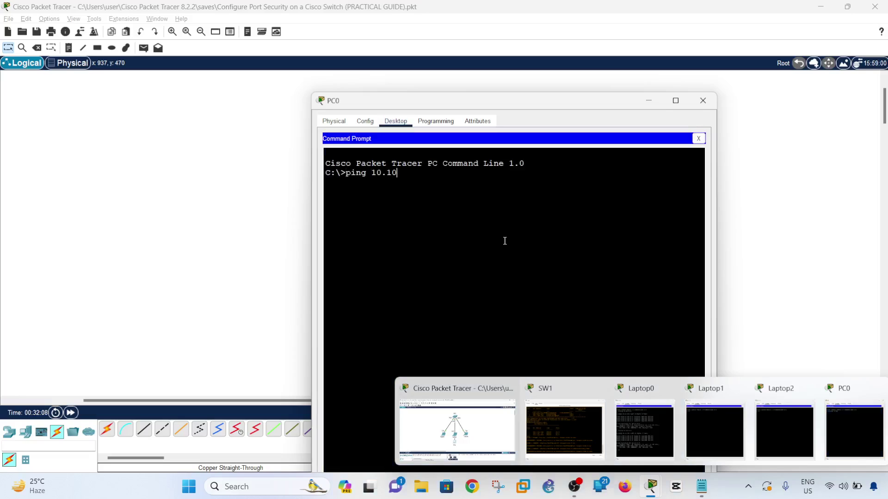
text(.10.10.)
key(Return)
click(275, 281)
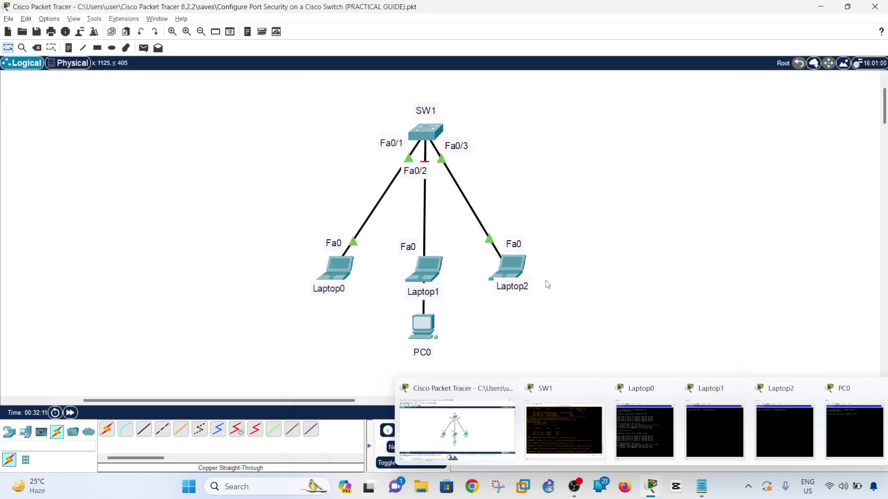
Step: Move Laptop1 aside beyond Laptop2, and shift the Fa0/2 and Laptop1 labels away from the SW1–PC0 cable
drag(423, 265, 624, 298)
drag(430, 172, 382, 171)
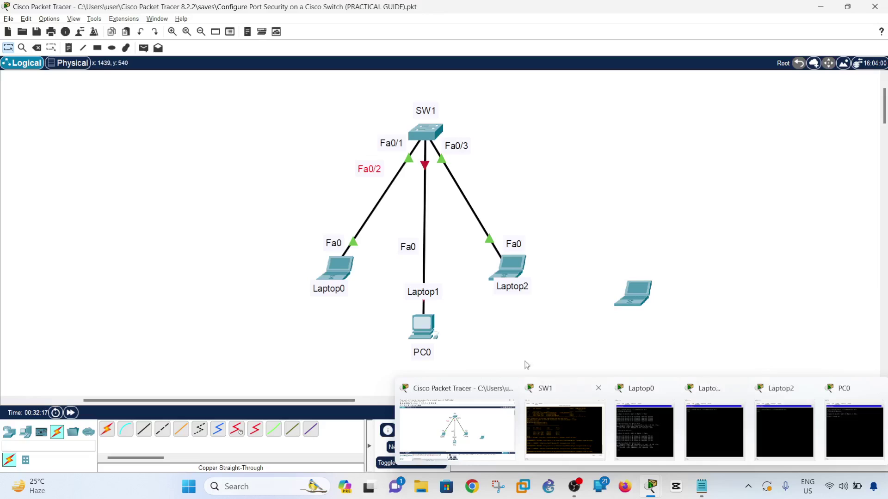
drag(423, 292, 384, 311)
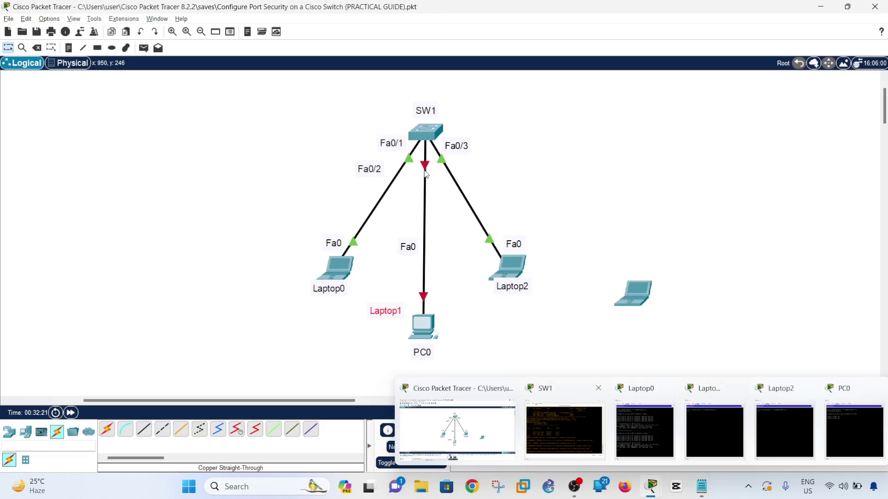
Step: Open SW1's CLI and try to run "show interfaces static"
click(575, 429)
key(Return)
text(show)
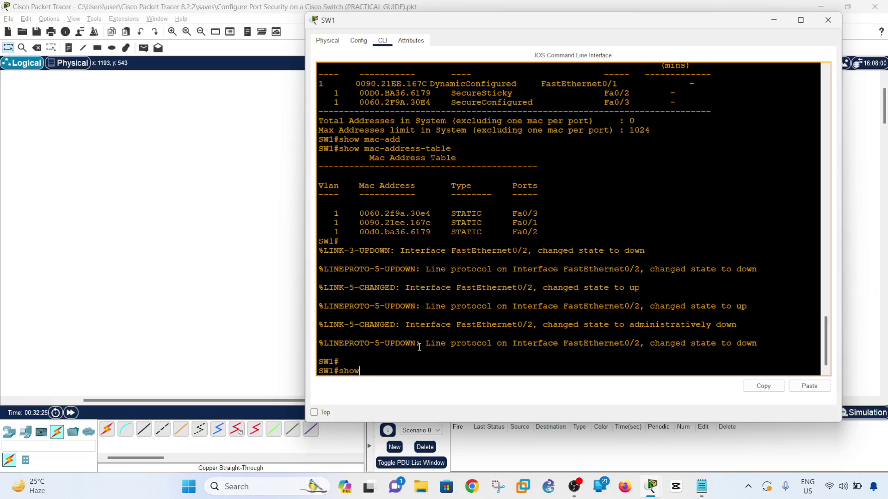
text( stat)
key(BackSpace)
key(BackSpace)
key(BackSpace)
key(BackSpace)
text(inte)
key(Tab)
text(d)
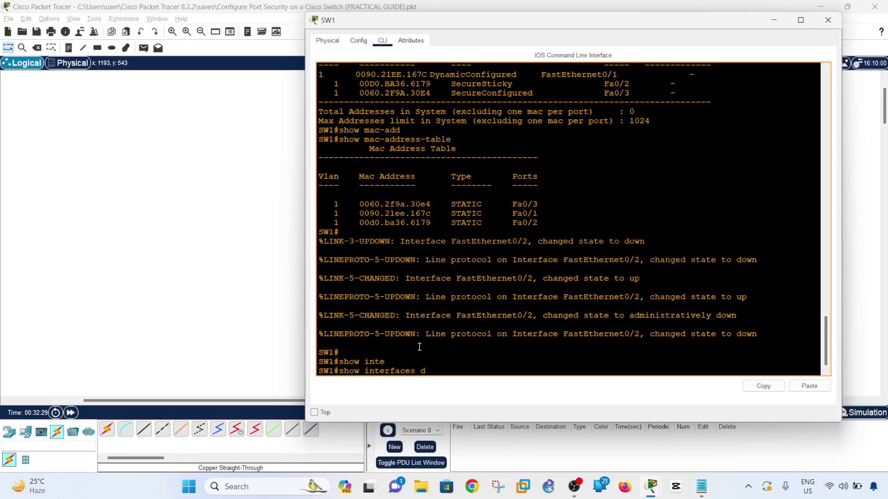
key(BackSpace)
text(static)
key(Return)
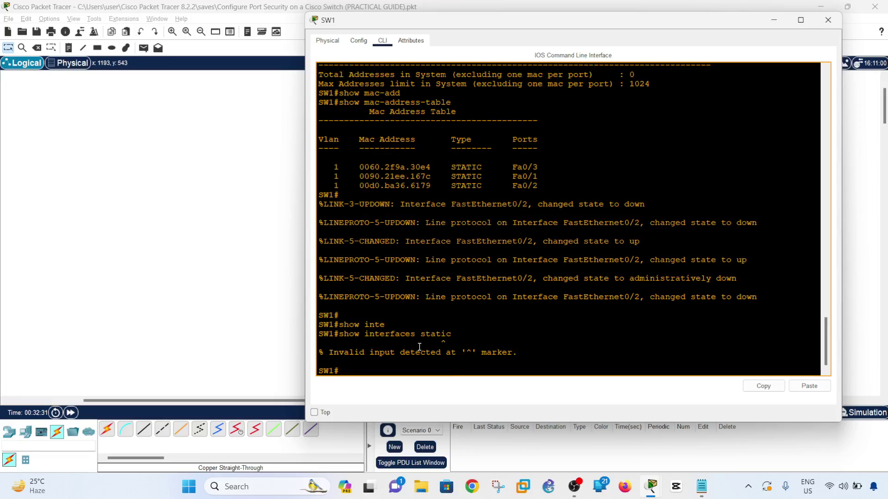
Step: Run "show interfaces status" on SW1 and examine the status of port Fa0/2
key(Up)
key(BackSpace)
key(BackSpace)
key(BackSpace)
key(BackSpace)
key(BackSpace)
text(tatus)
key(Return)
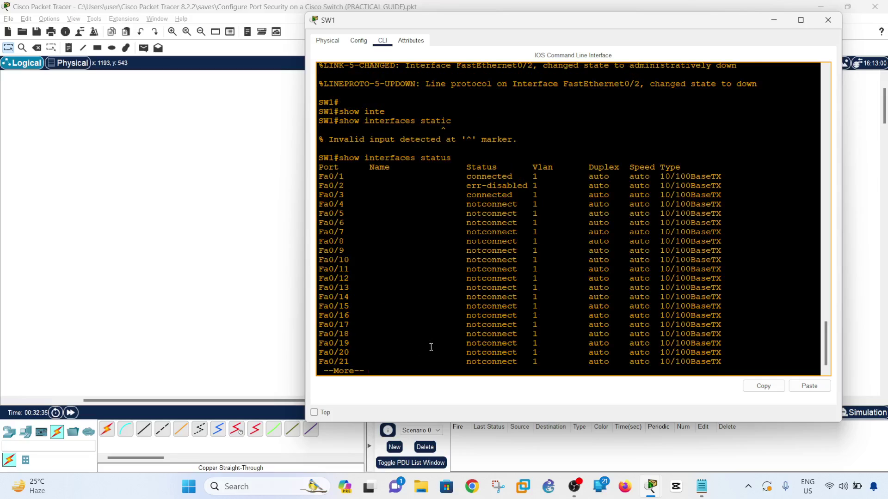
key(q)
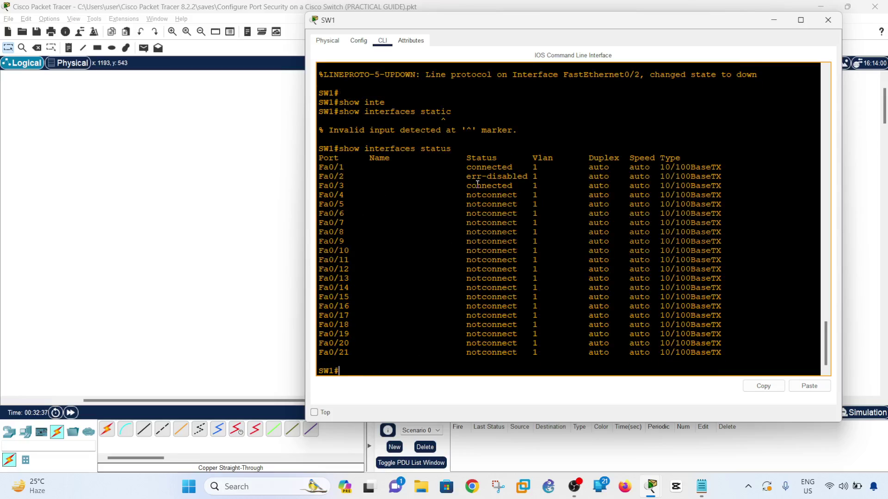
drag(527, 177, 468, 179)
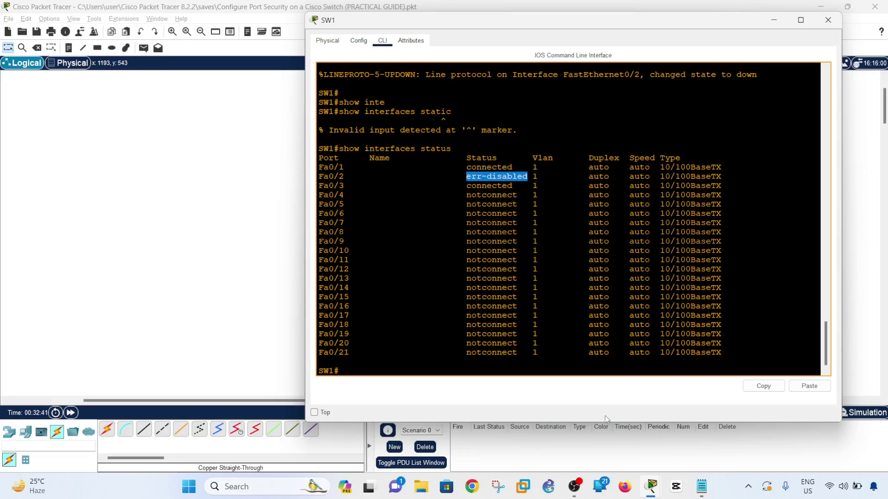
Step: Check the testing steps in the notes, and move Laptop1 back beside its label in the topology
click(701, 487)
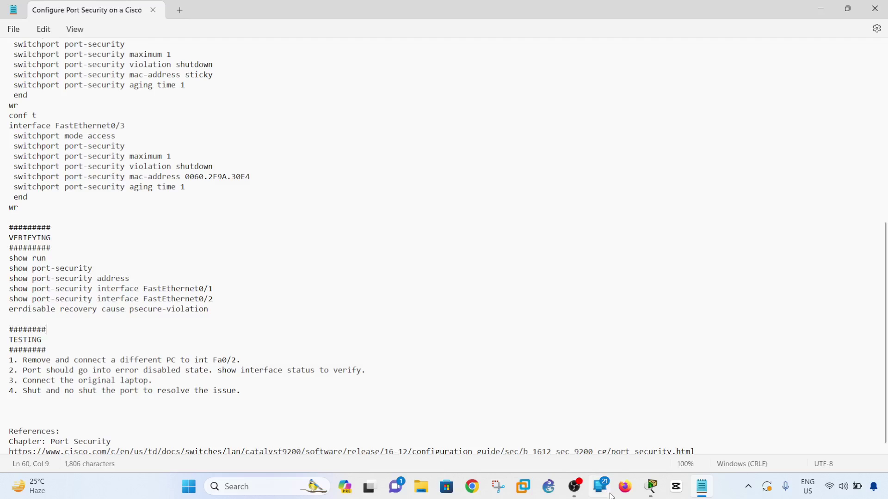
click(651, 487)
click(457, 430)
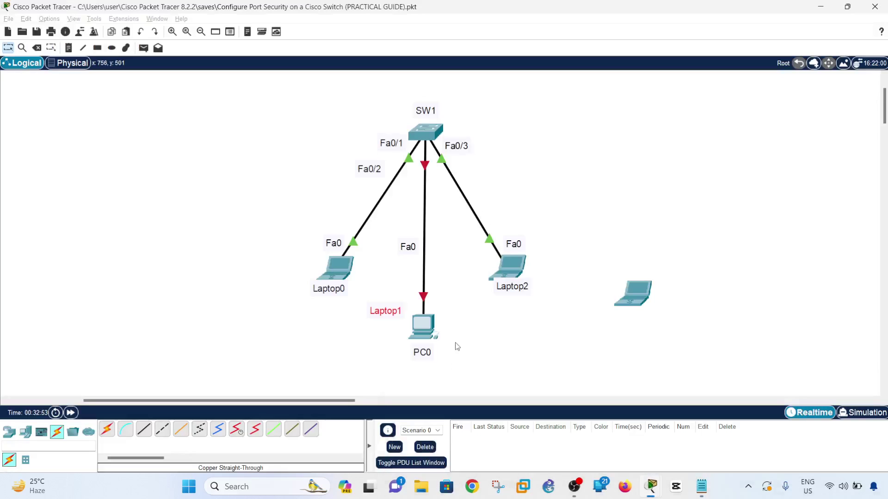
drag(631, 294, 391, 289)
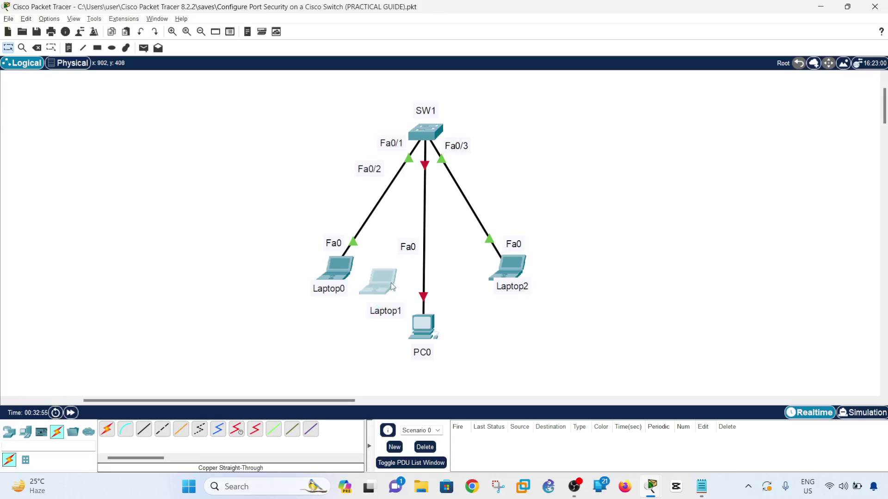
click(37, 47)
click(384, 284)
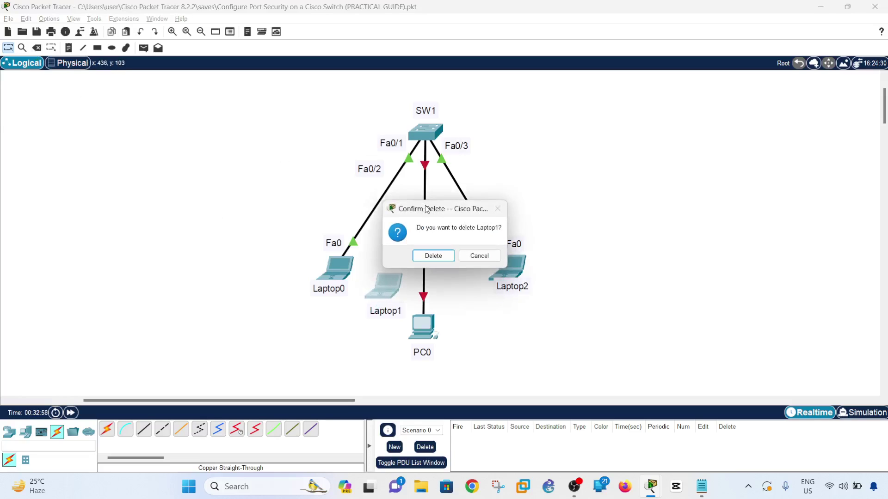
click(476, 259)
Step: Delete the cable between SW1 and PC0, and connect SW1's FastEthernet0/2 to Laptop1's FastEthernet0 with a copper straight-through cable
click(36, 48)
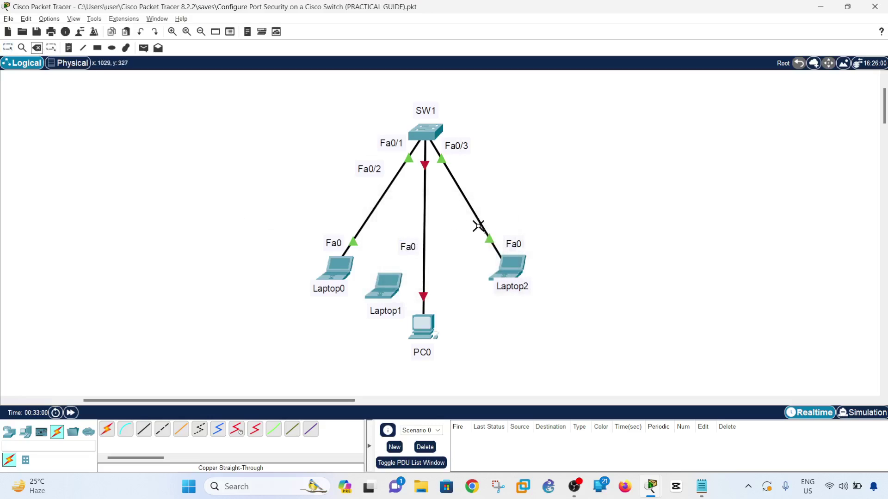
click(425, 219)
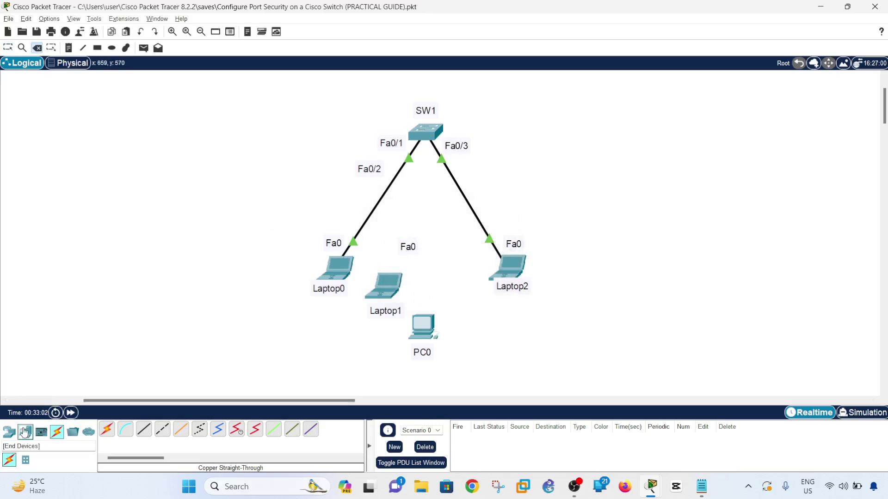
click(144, 429)
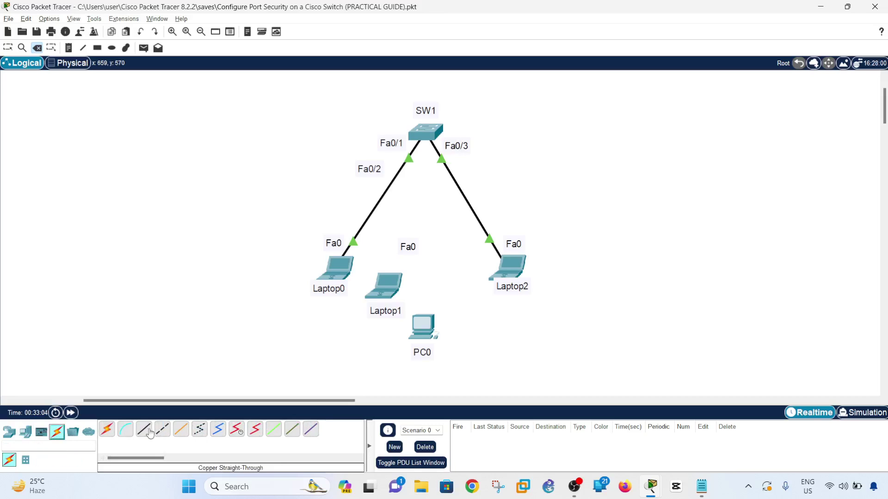
click(427, 136)
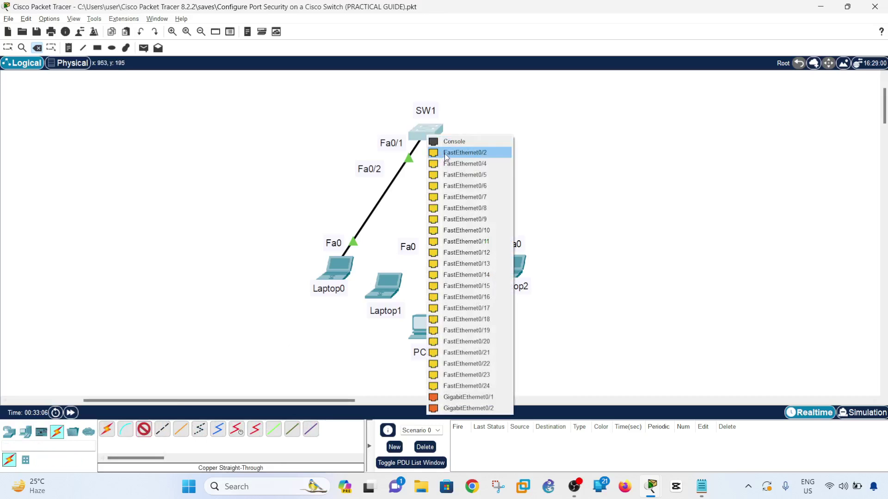
click(464, 152)
click(389, 292)
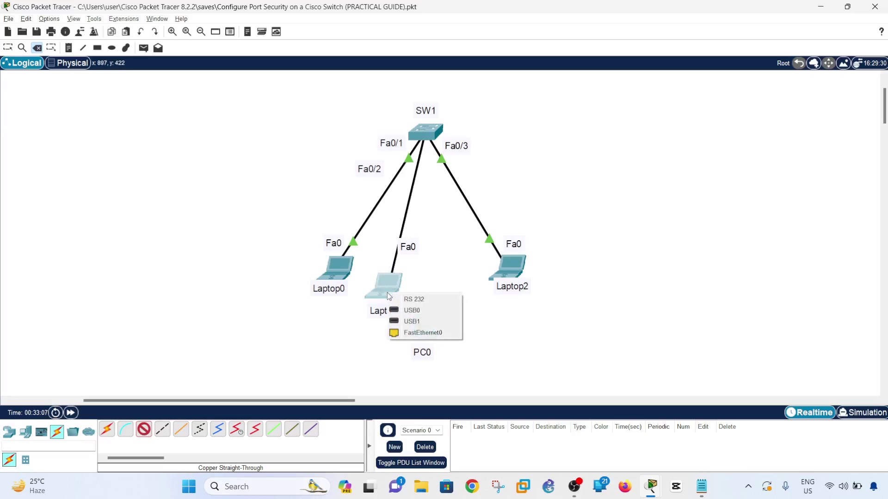
click(421, 333)
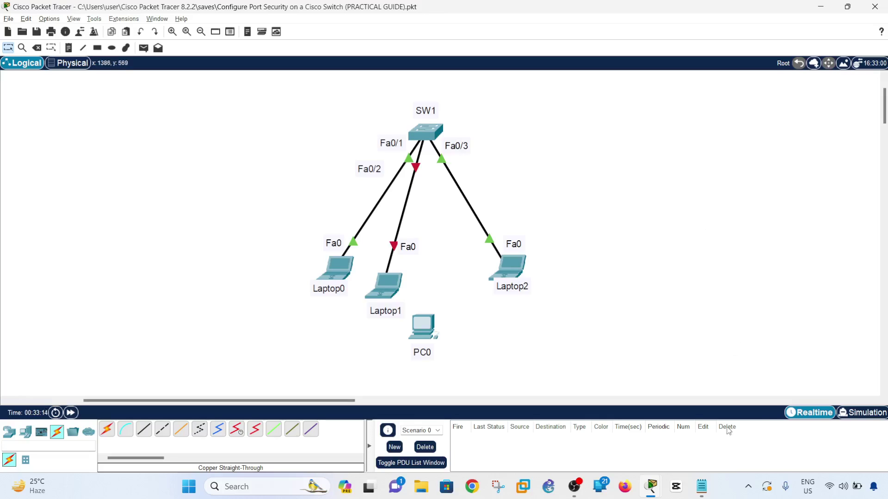
Step: Check the testing steps in the notes, and shut and no shut interface fa0/2 in SW1's CLI to recover the port
click(701, 486)
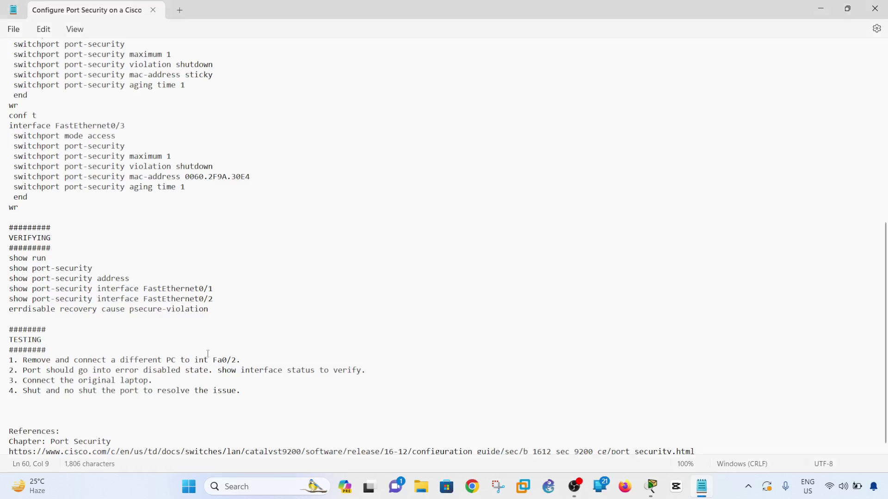
click(821, 9)
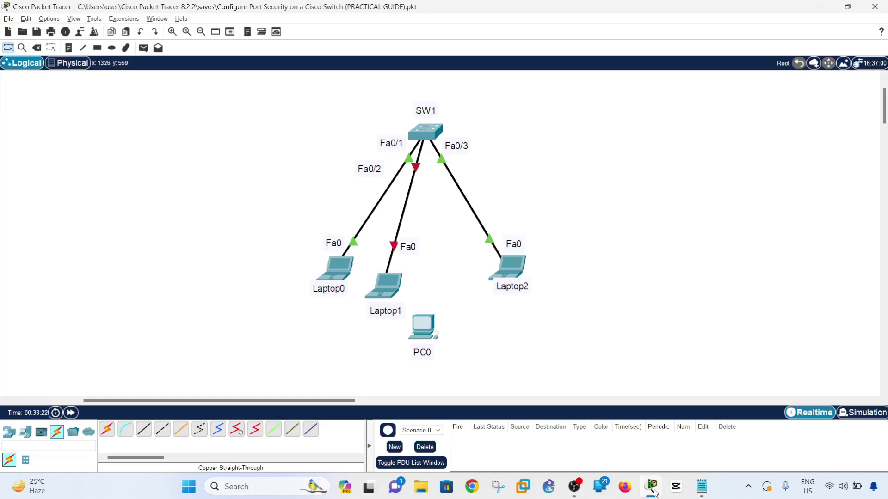
mouse_move(651, 486)
click(573, 431)
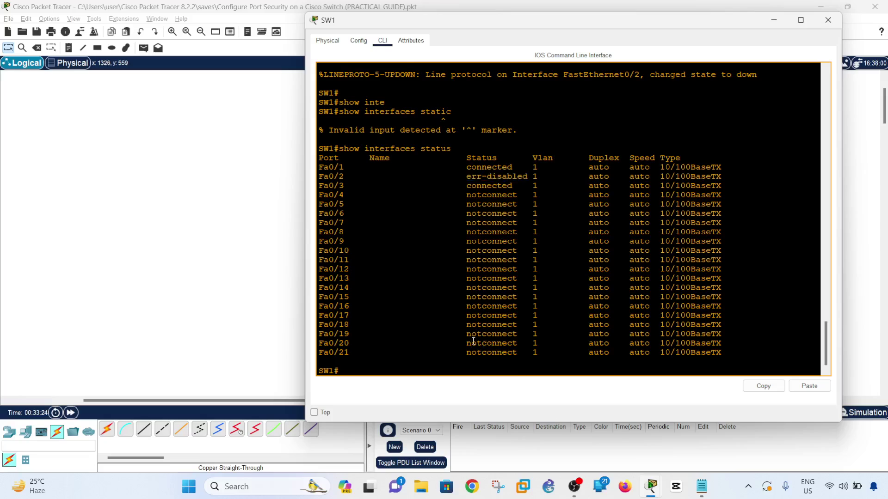
text(conf t)
key(Return)
text(int)
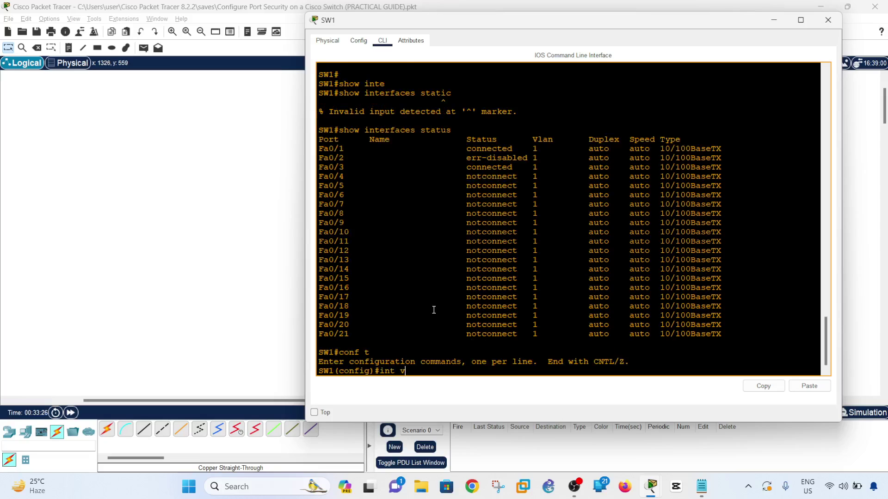
text( fa0/2)
key(Return)
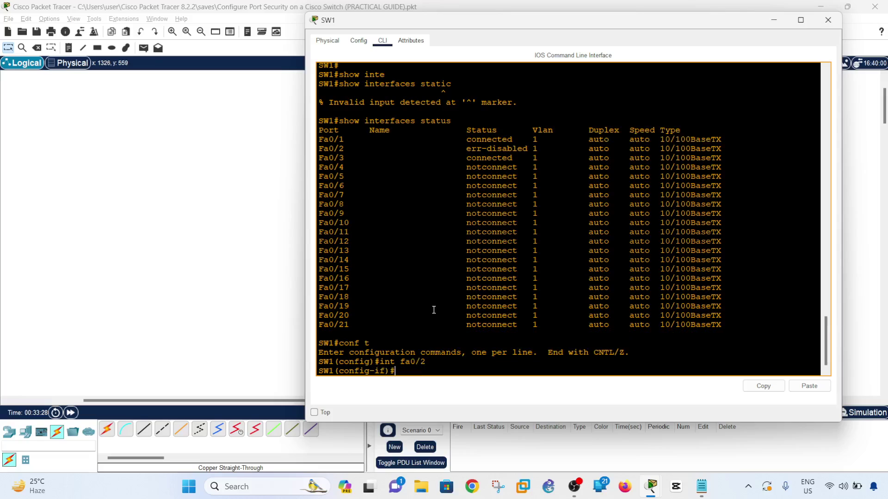
text(shut)
key(Return)
text(no shut)
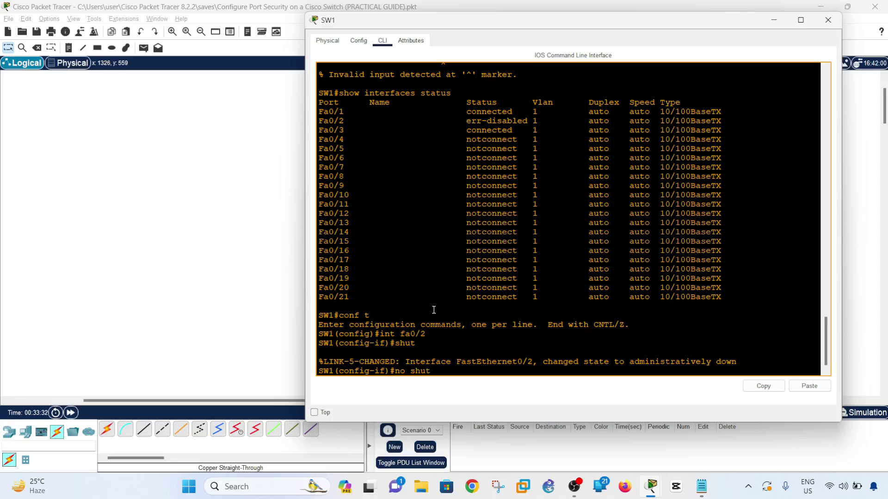
key(Return)
key(Return)
key(Return)
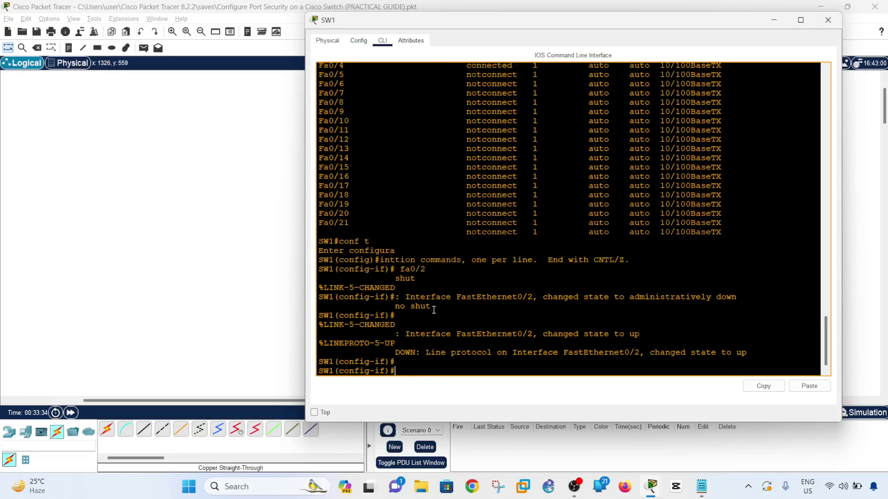
Step: End configuration mode on SW1, save the configuration with "wr", and return to the topology
text(end)
key(Return)
key(Return)
key(Return)
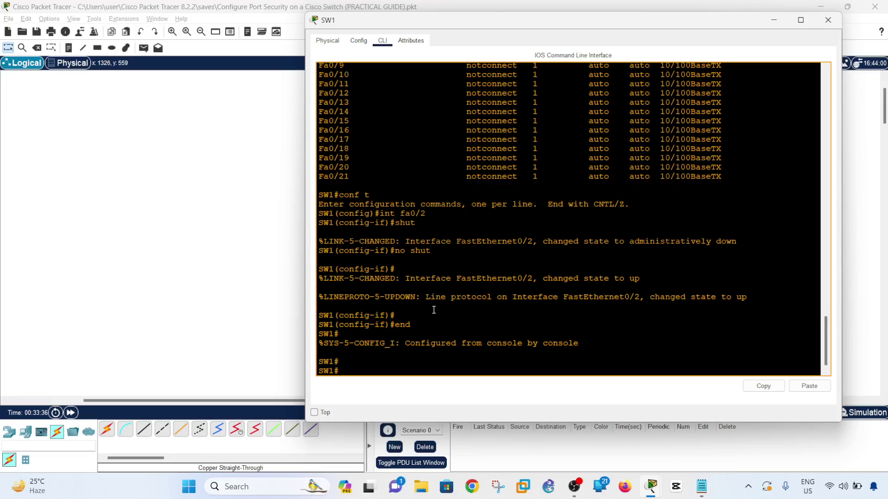
text(wr)
key(Return)
click(207, 274)
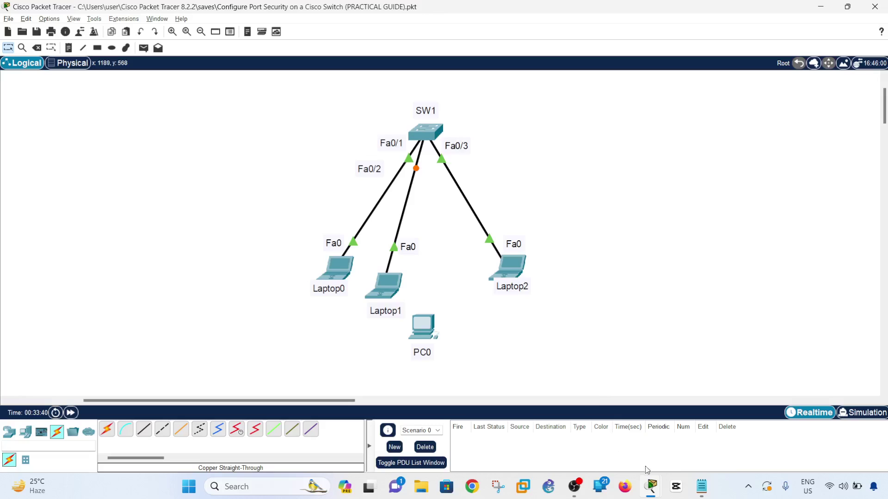
Step: Ping 10.10.10.2 from Laptop0's command prompt, and check the Fa0/2 link in the topology
mouse_move(651, 487)
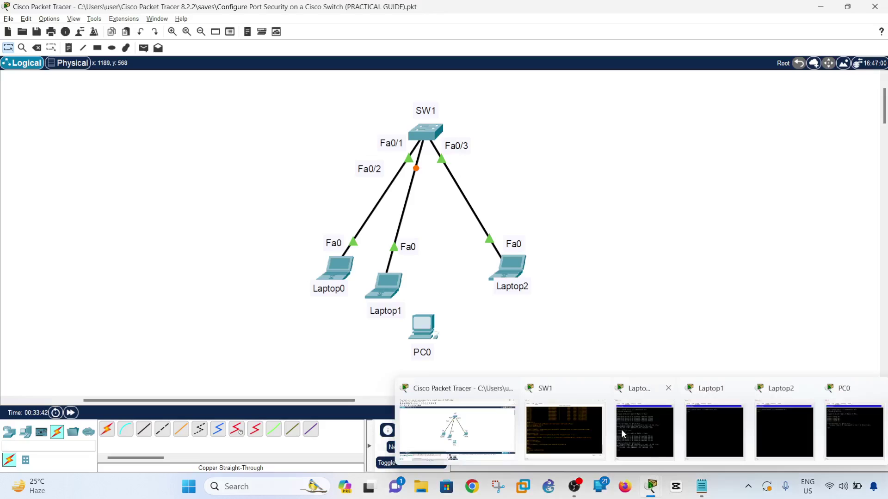
click(645, 430)
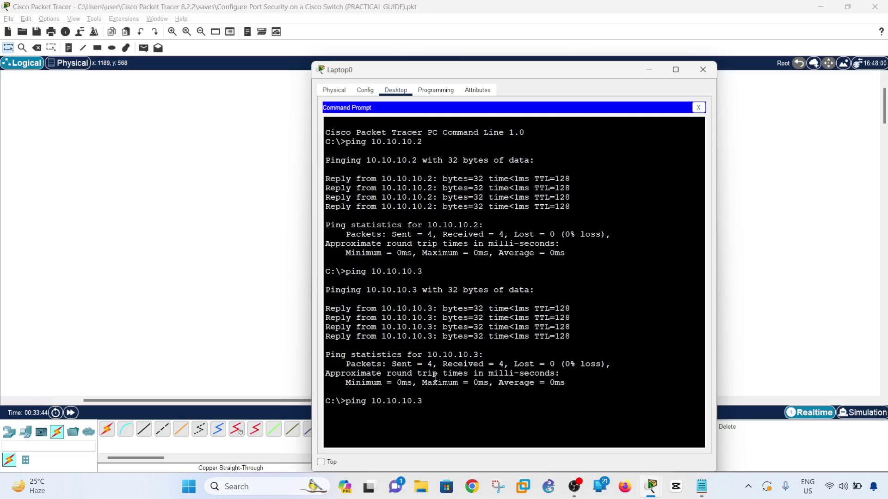
text(4)
key(Return)
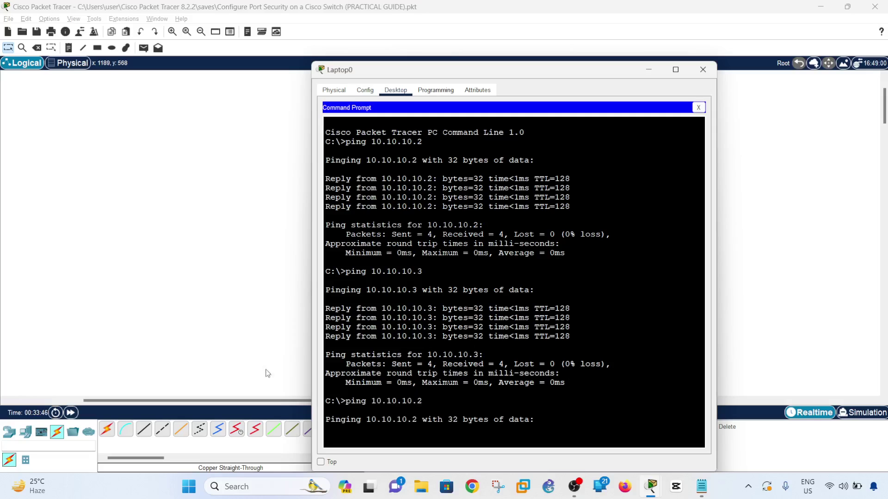
click(136, 305)
key(alt+Tab)
drag(520, 71, 572, 38)
click(177, 310)
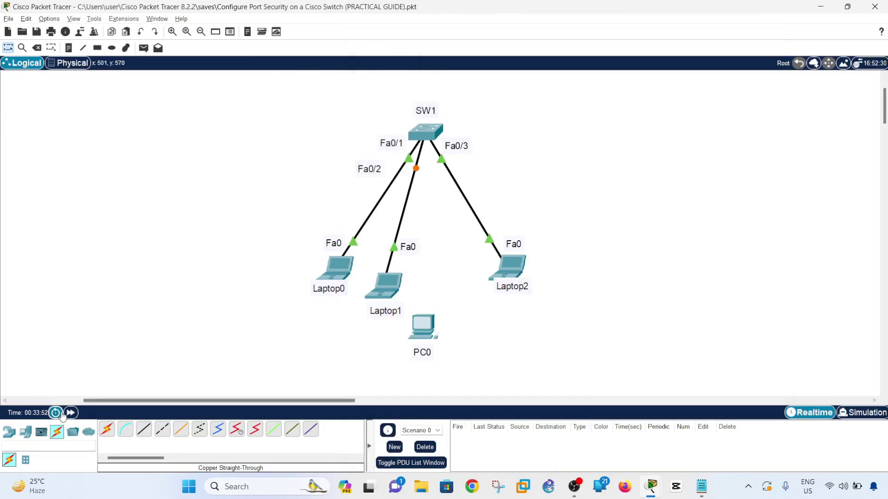
Step: Fast-forward the simulation time, run the ping to 10.10.10.2 from Laptop0 again, and stop it early
click(71, 413)
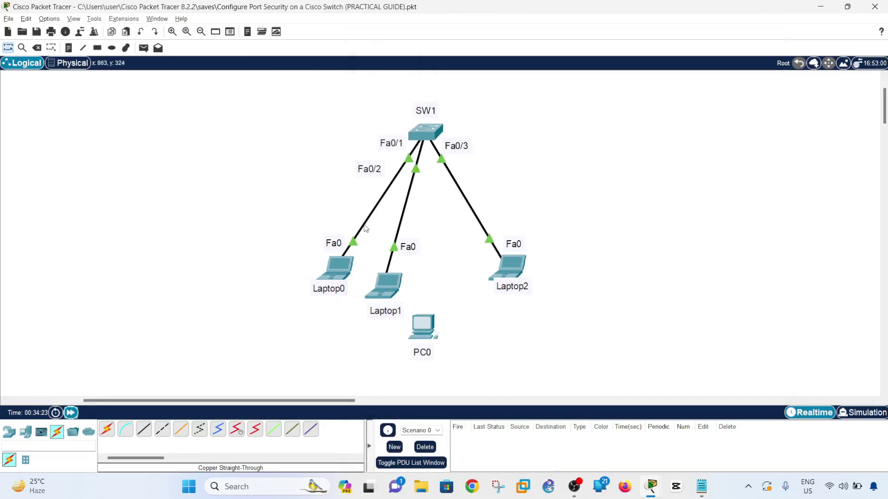
key(alt+Tab)
key(Up)
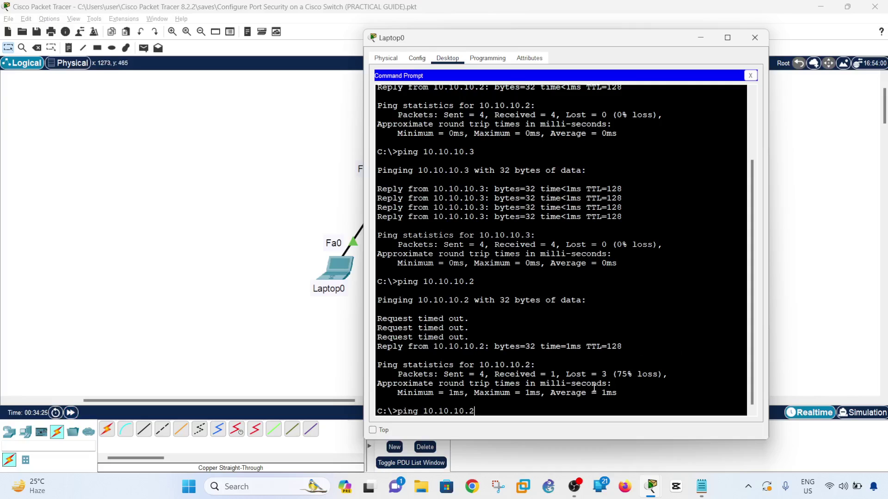
key(Return)
key(ctrl+c)
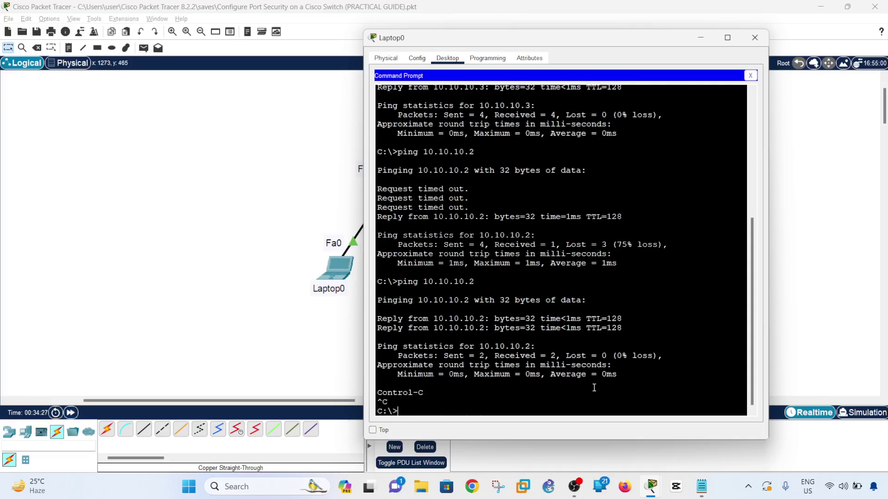
Step: Review the port security notes in Notepad, from the secure MAC address types to the testing steps, alongside the topology
key(alt+Tab)
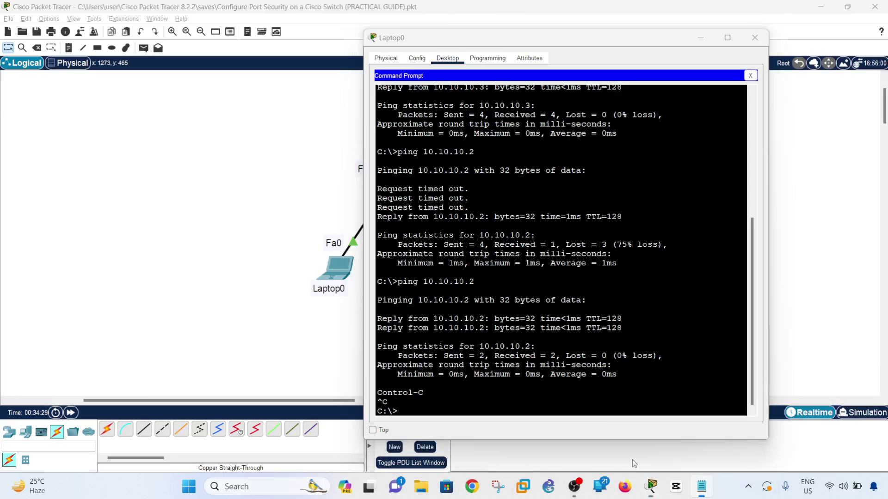
scroll(347, 349, up, 11)
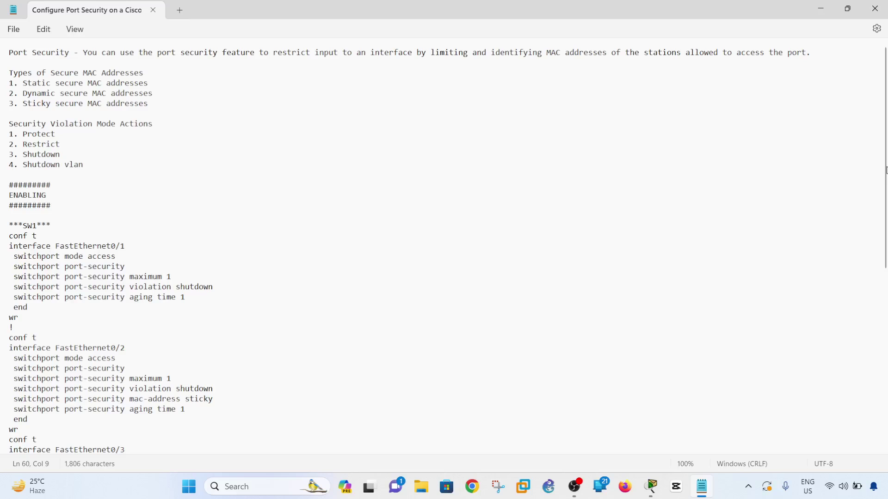
drag(885, 171, 884, 340)
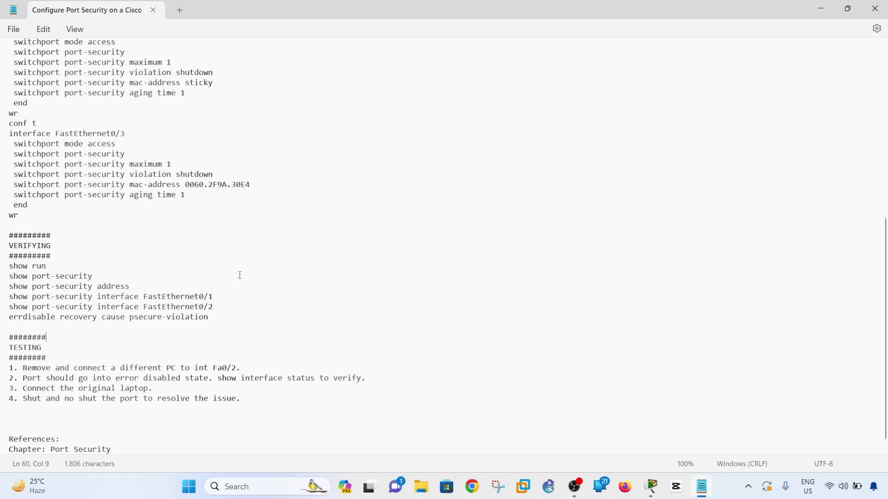
drag(884, 276, 884, 191)
key(alt+Tab)
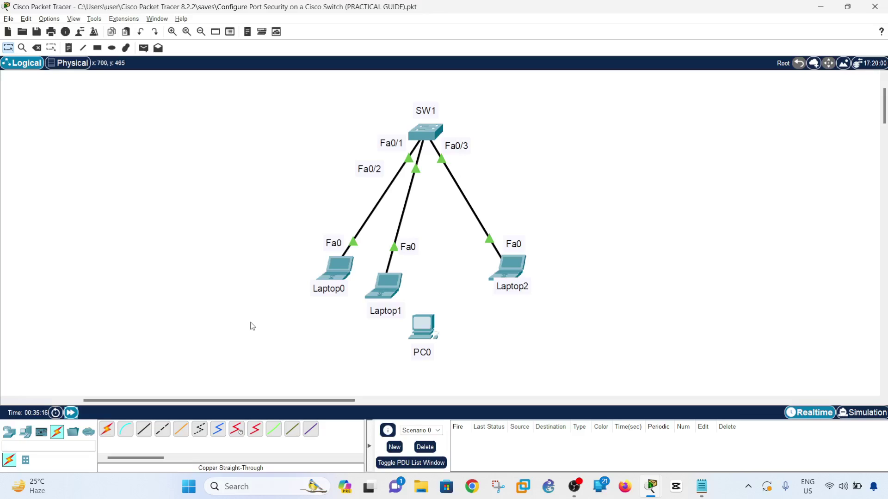
key(alt+Tab)
key(alt+Tab)
key(alt+Tab)
click(222, 171)
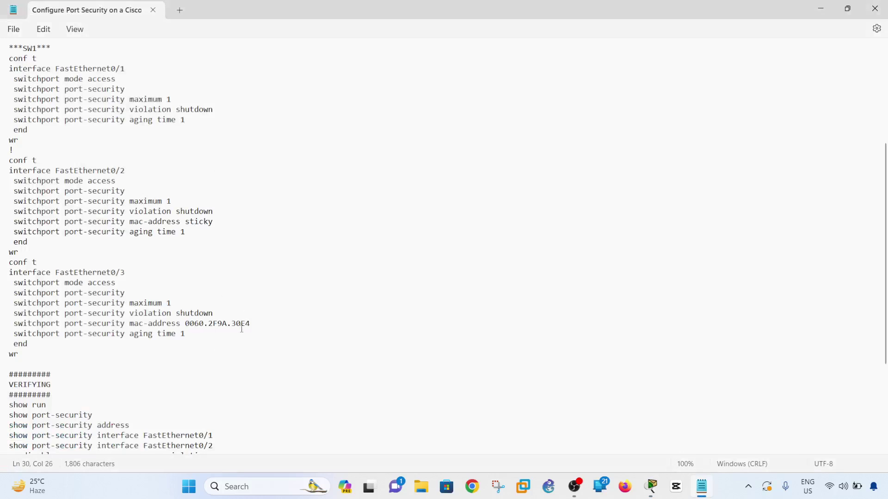
Step: Highlight the "switchport port-security mac-address sticky" line under FastEthernet0/2 in the notes, and go back to the topology
double_click(210, 222)
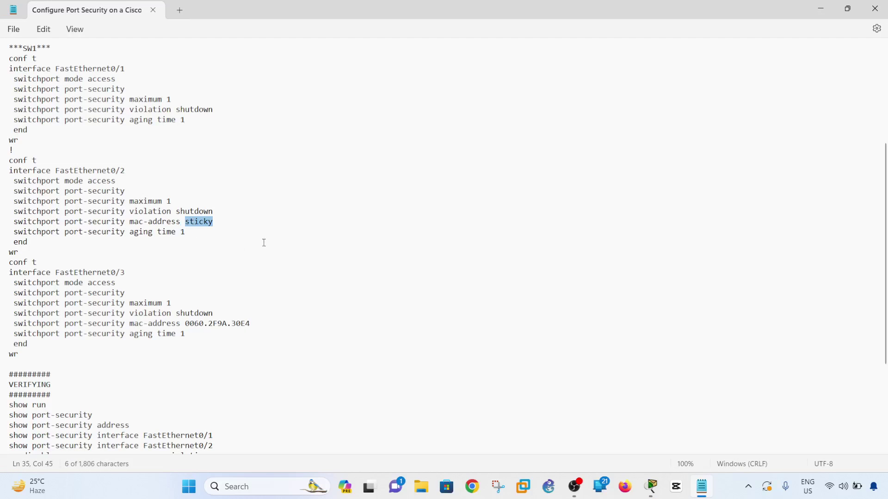
key(alt+Tab)
click(246, 201)
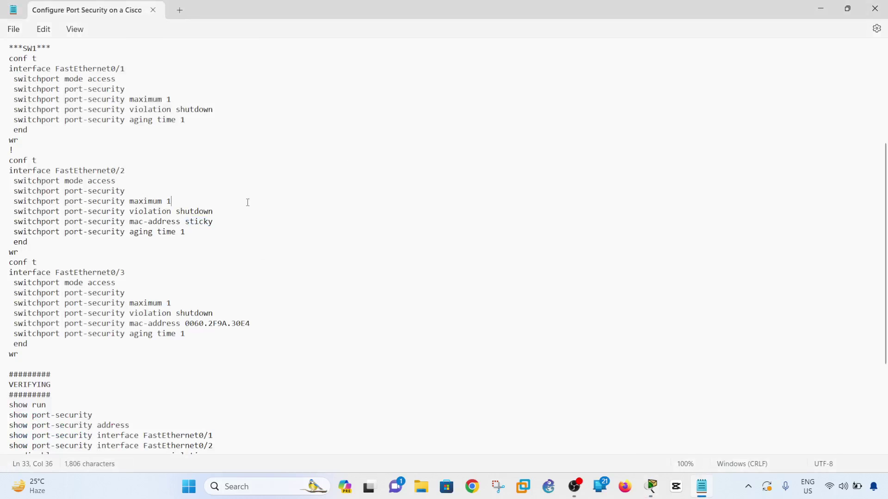
click(215, 223)
drag(215, 224, 14, 226)
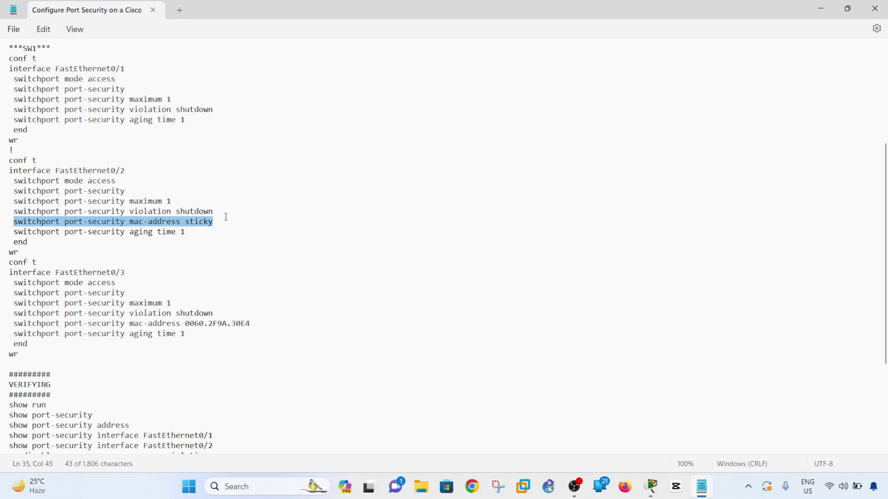
mouse_move(651, 487)
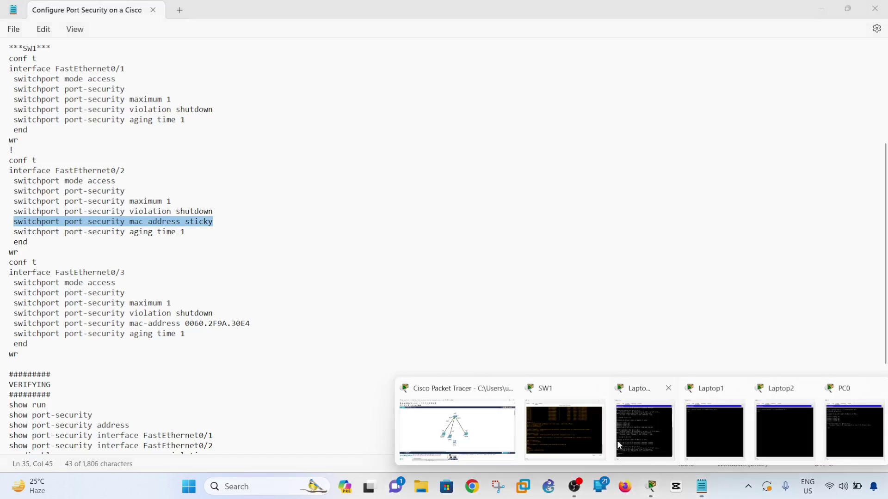
click(467, 431)
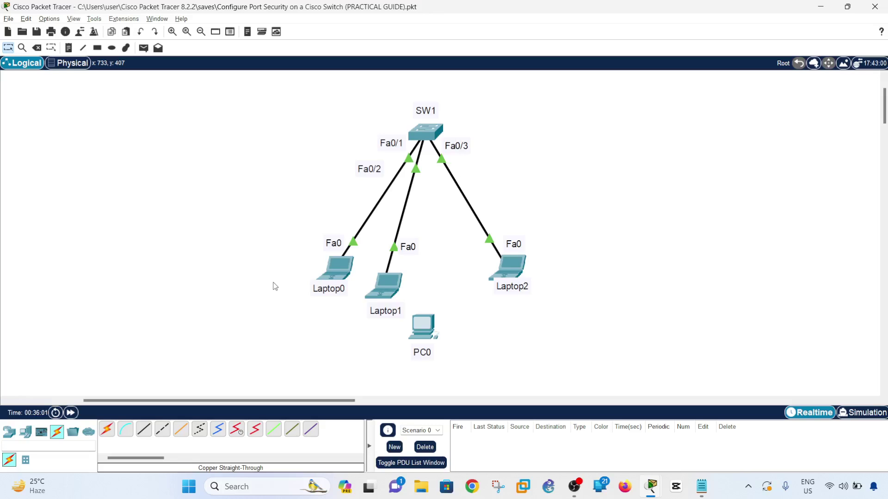
Step: Run "show port-security" and "show port-security address" in SW1's CLI to examine the secure ports and MAC addresses
mouse_move(652, 489)
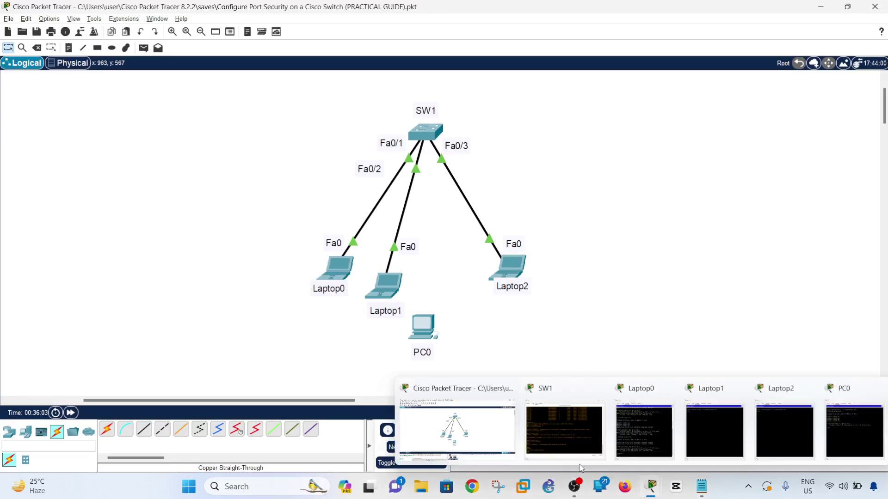
click(548, 438)
text(show port)
key(Tab)
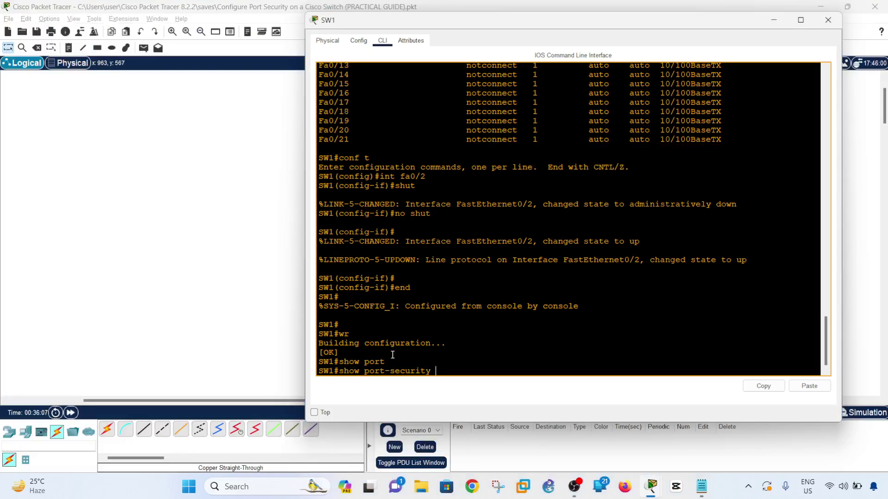
key(Return)
key(Up)
text(add)
key(Tab)
key(Return)
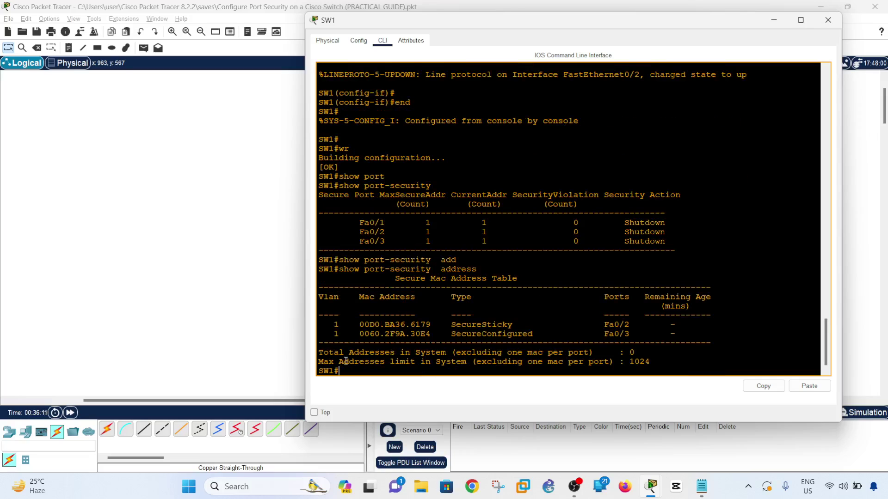
click(229, 321)
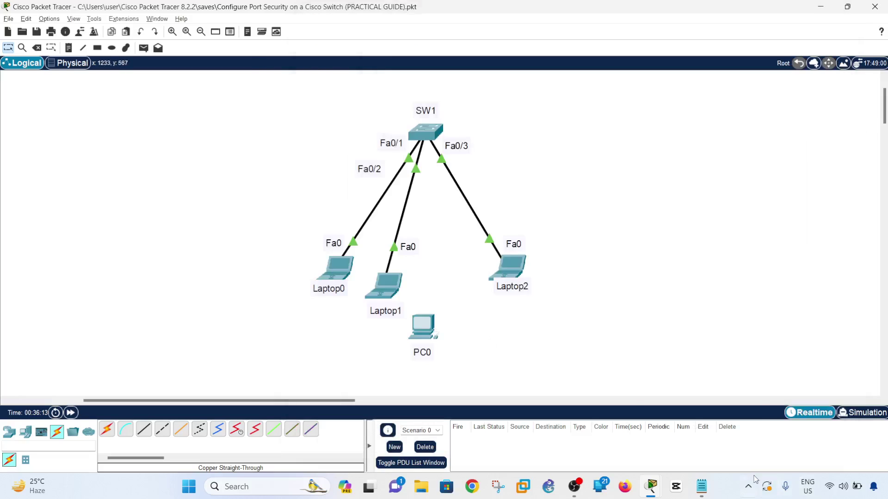
Step: Look through the notes in Notepad once more, from the violation modes down to the verifying and testing sections
click(700, 488)
scroll(313, 326, up, 6)
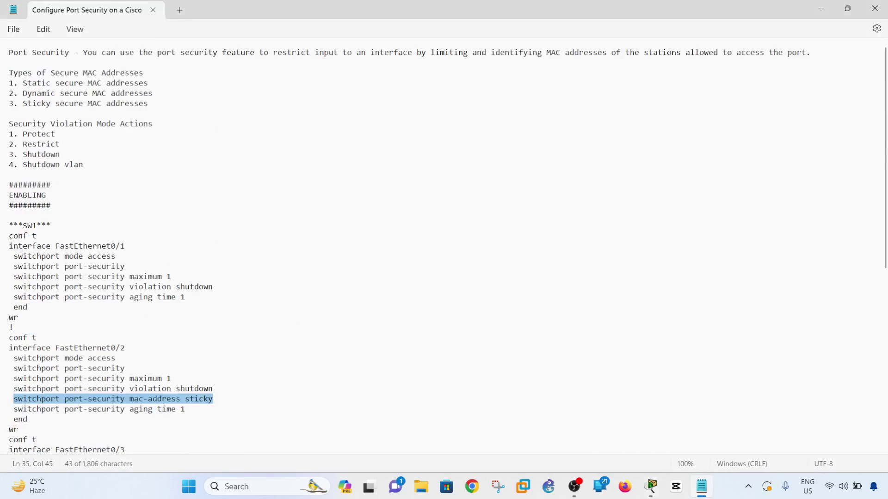
scroll(479, 322, down, 10)
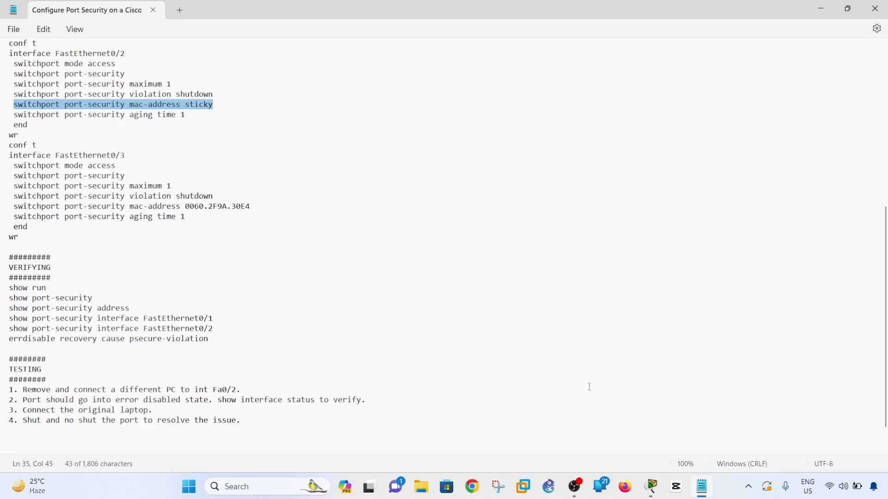
click(698, 303)
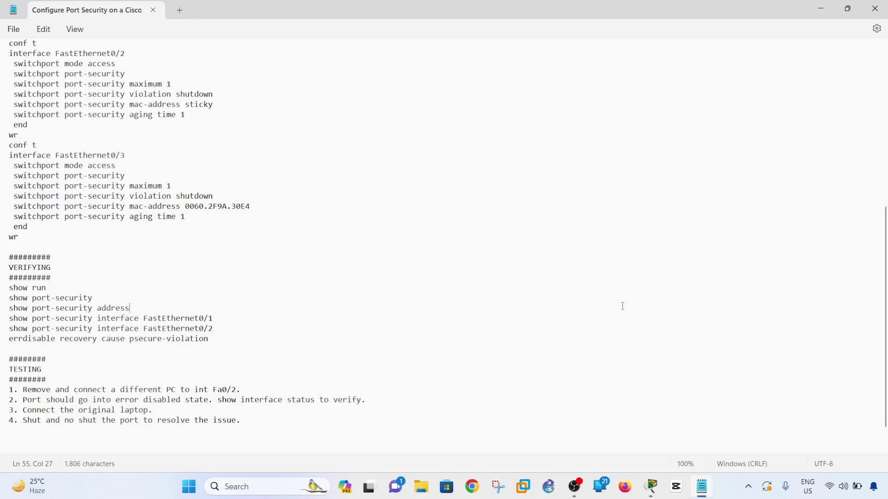
mouse_move(651, 486)
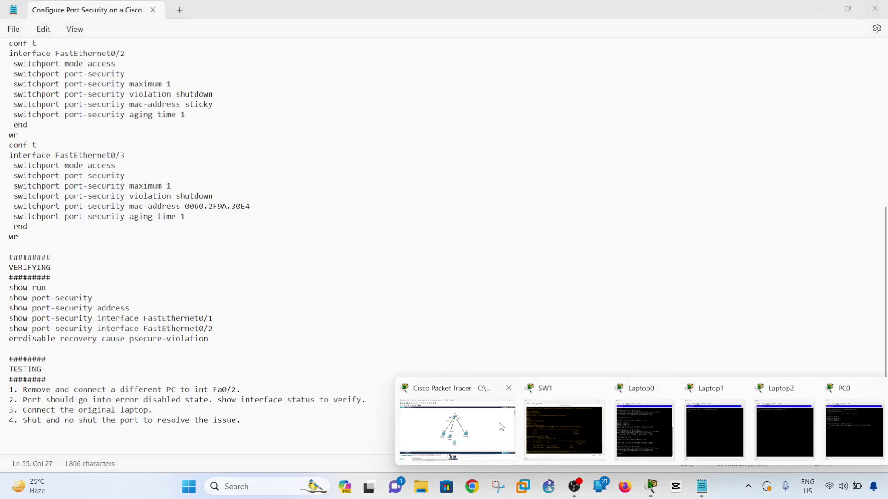